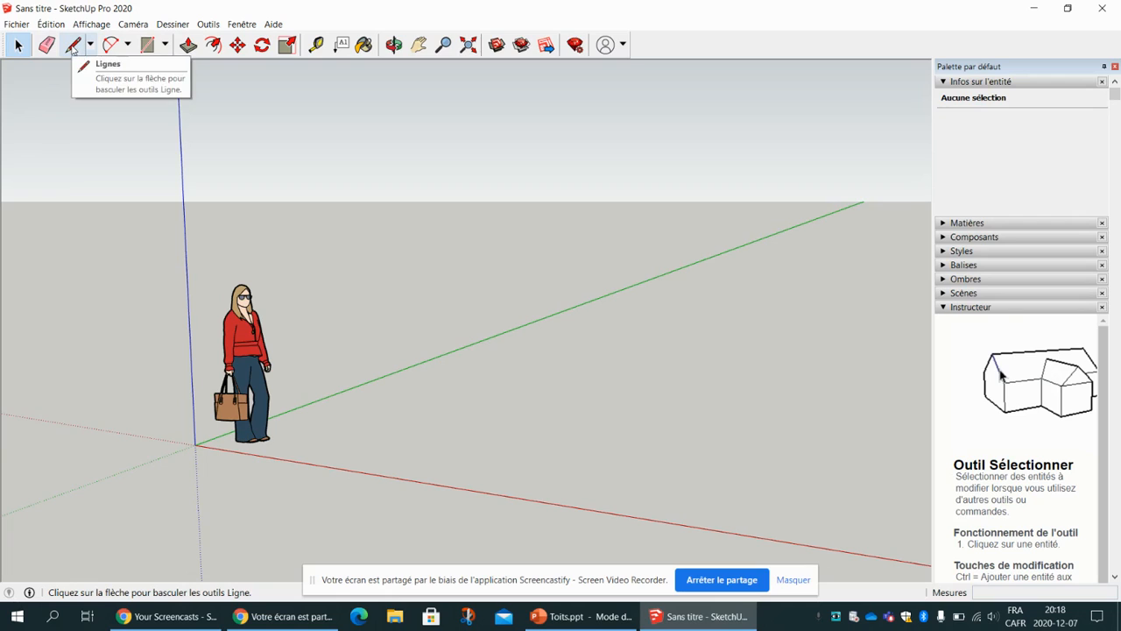
# Draw a closed four-sided face on the ground with the Line tool, with a near edge about 6' 3" and a long side about 13' 9".
pyautogui.click(75, 45)
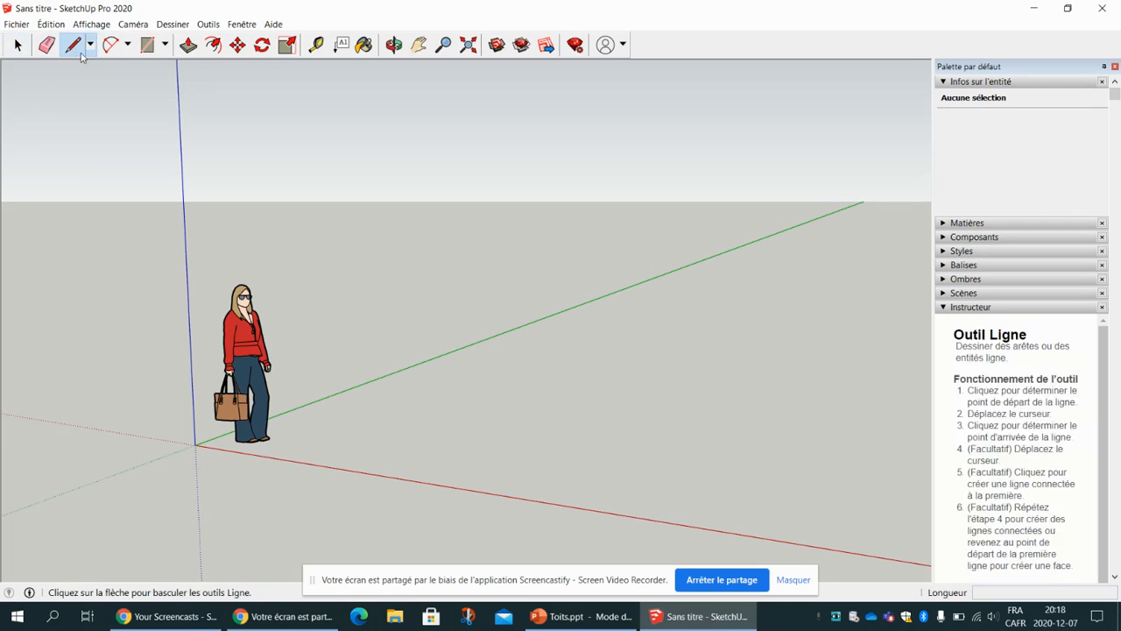
pyautogui.click(440, 430)
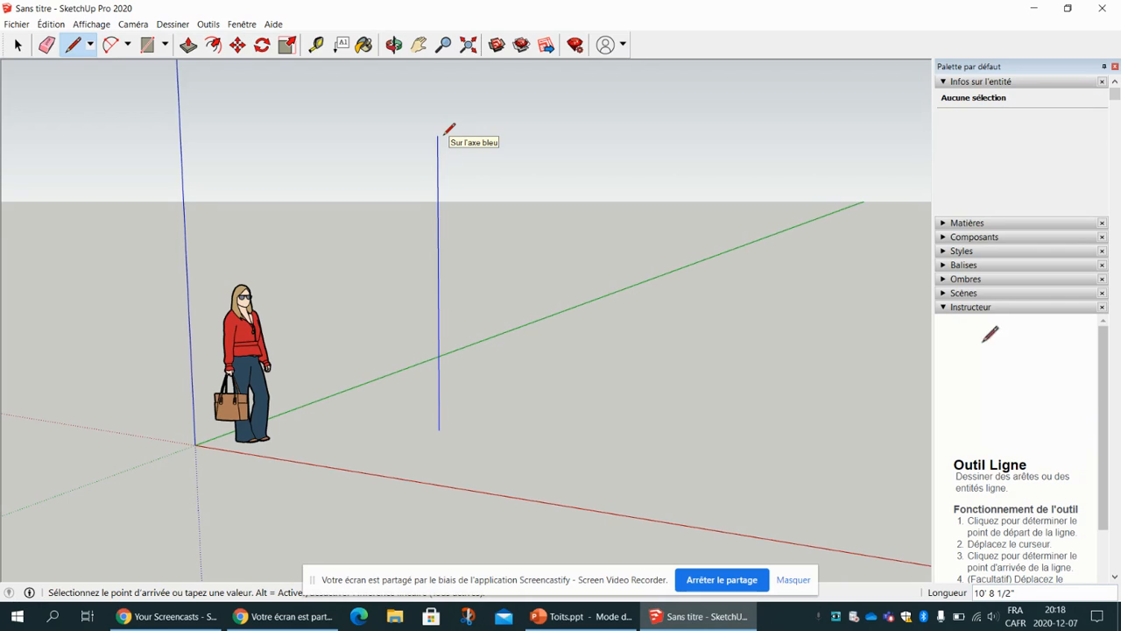
pyautogui.press('shift')
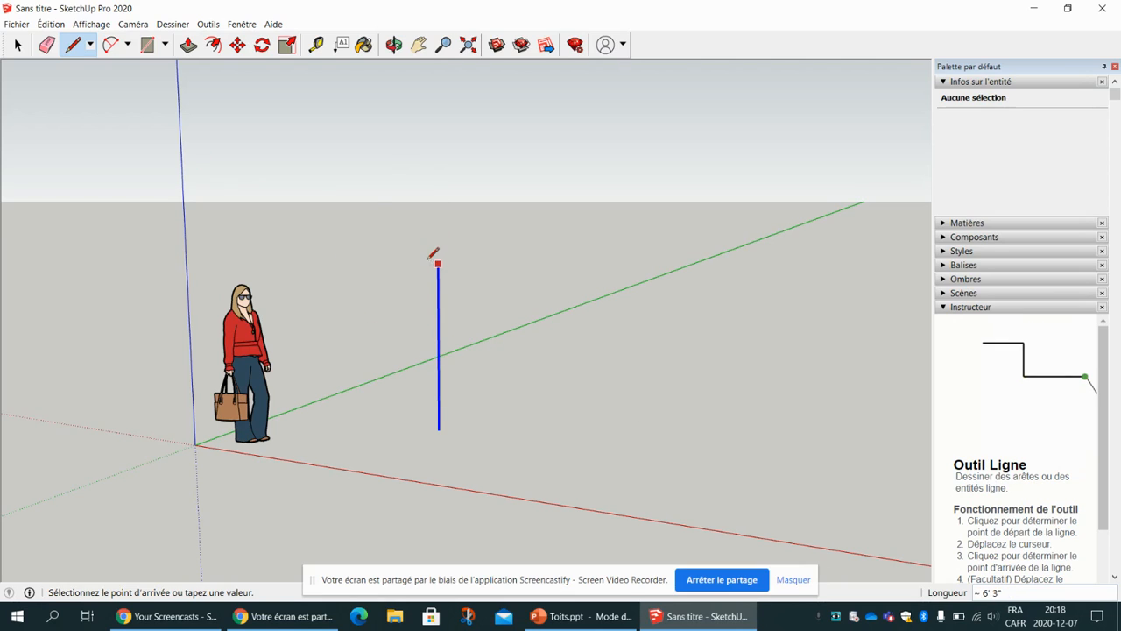
pyautogui.click(603, 450)
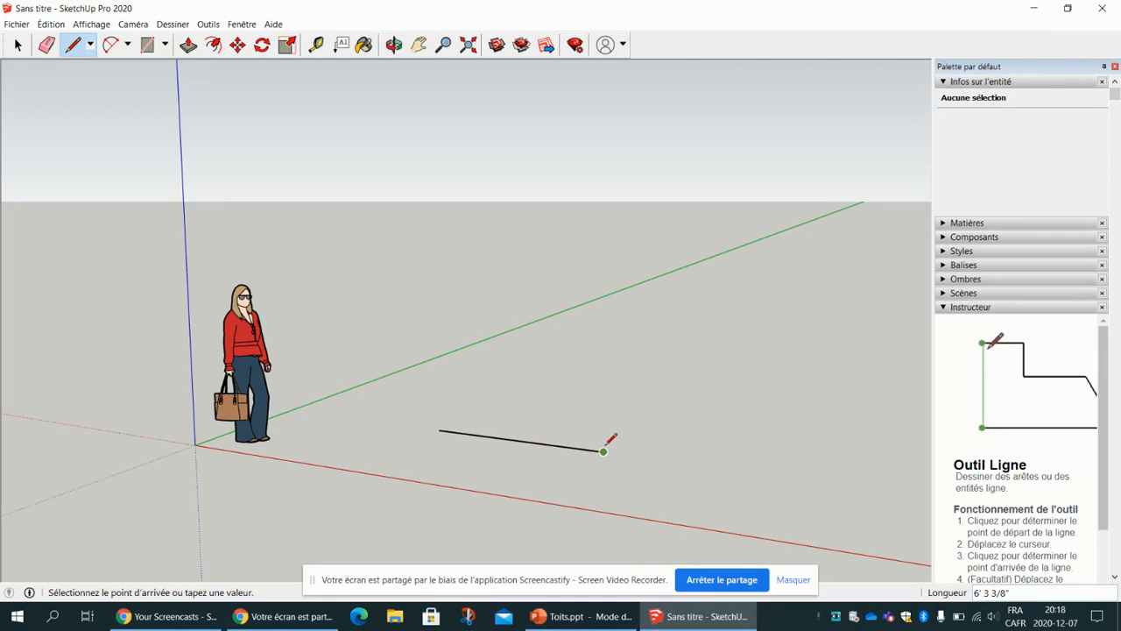
pyautogui.click(682, 375)
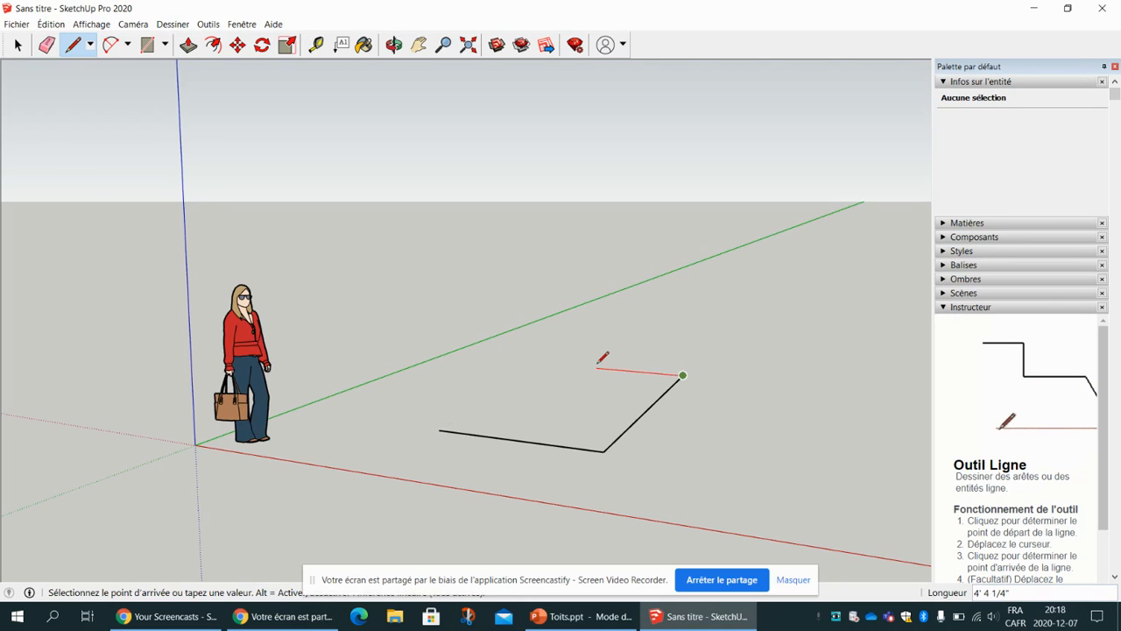
pyautogui.press('shift')
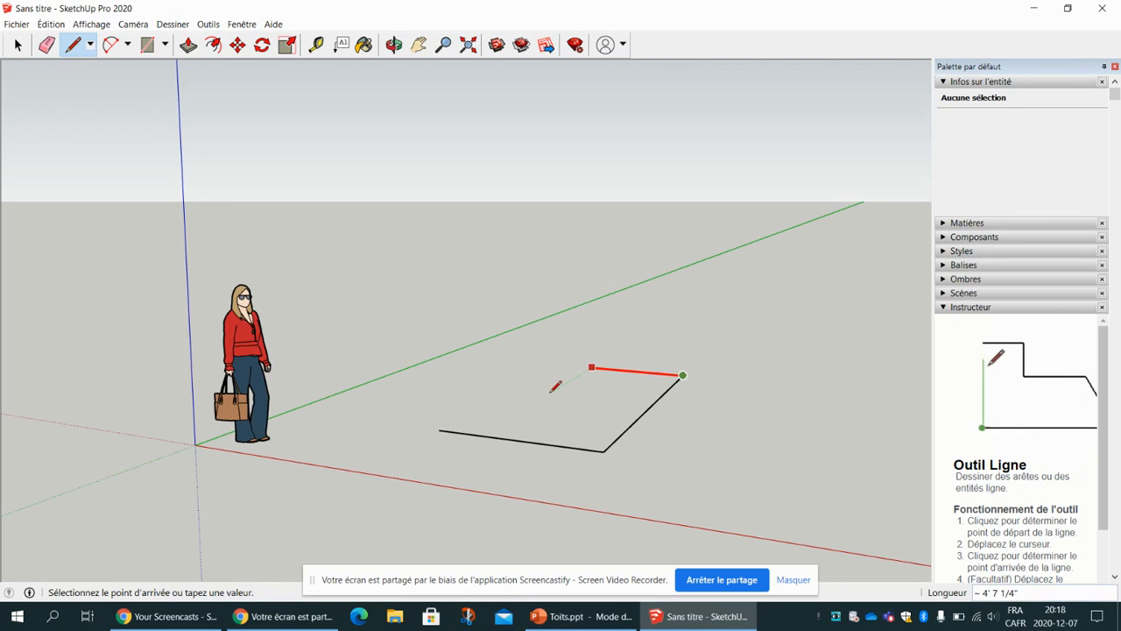
pyautogui.keyDown('shift'); pyautogui.click(444, 425); pyautogui.keyUp('shift')
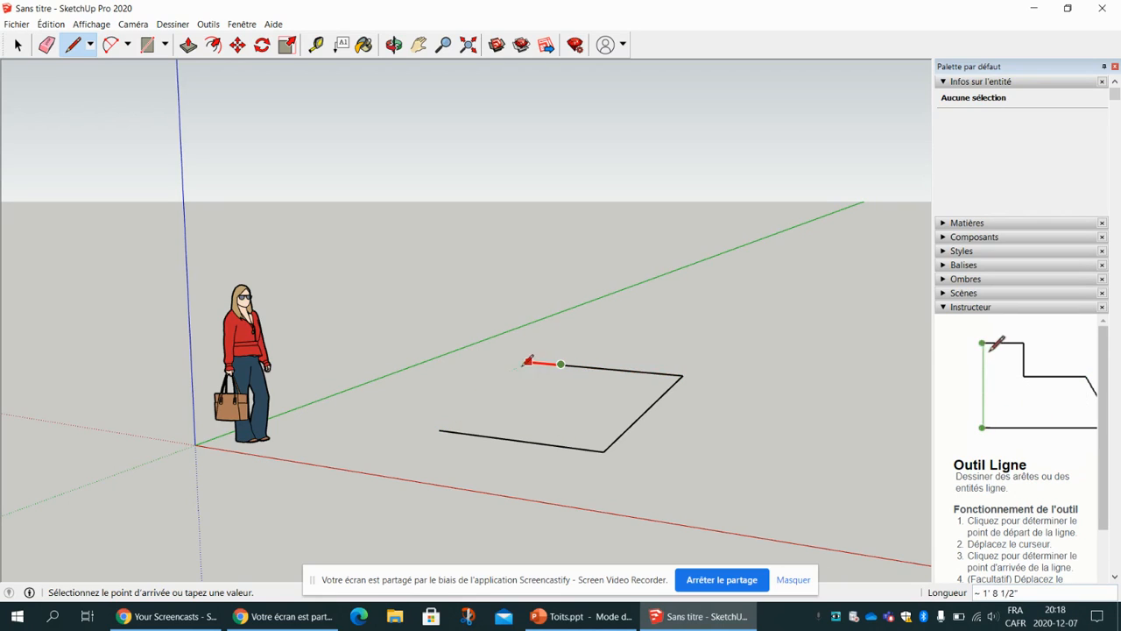
pyautogui.click(440, 429)
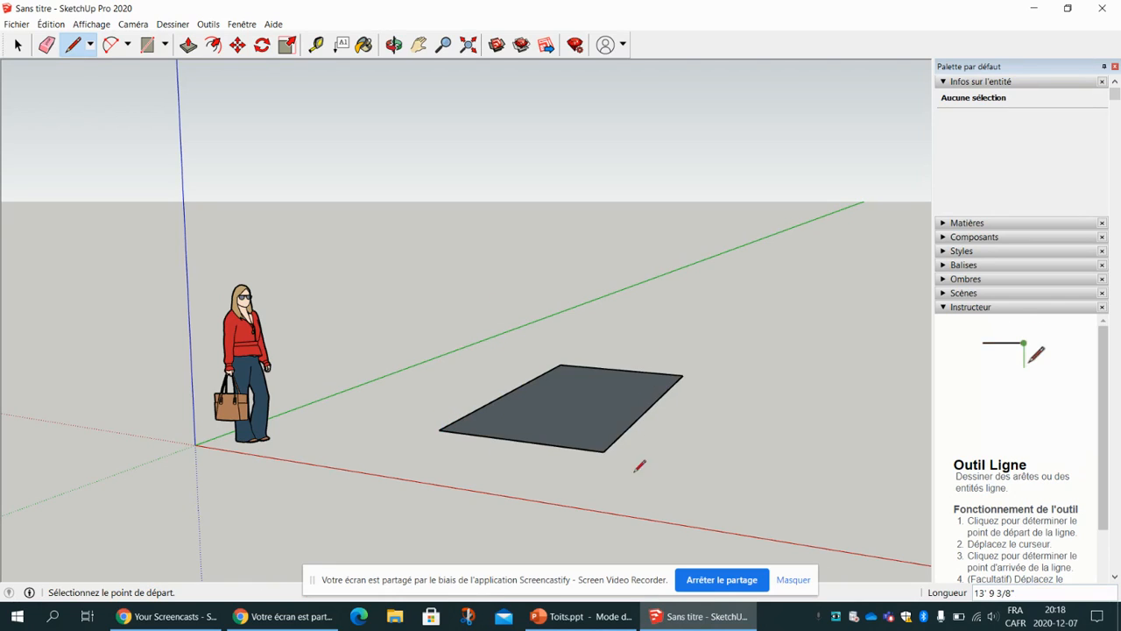
pyautogui.press('space')
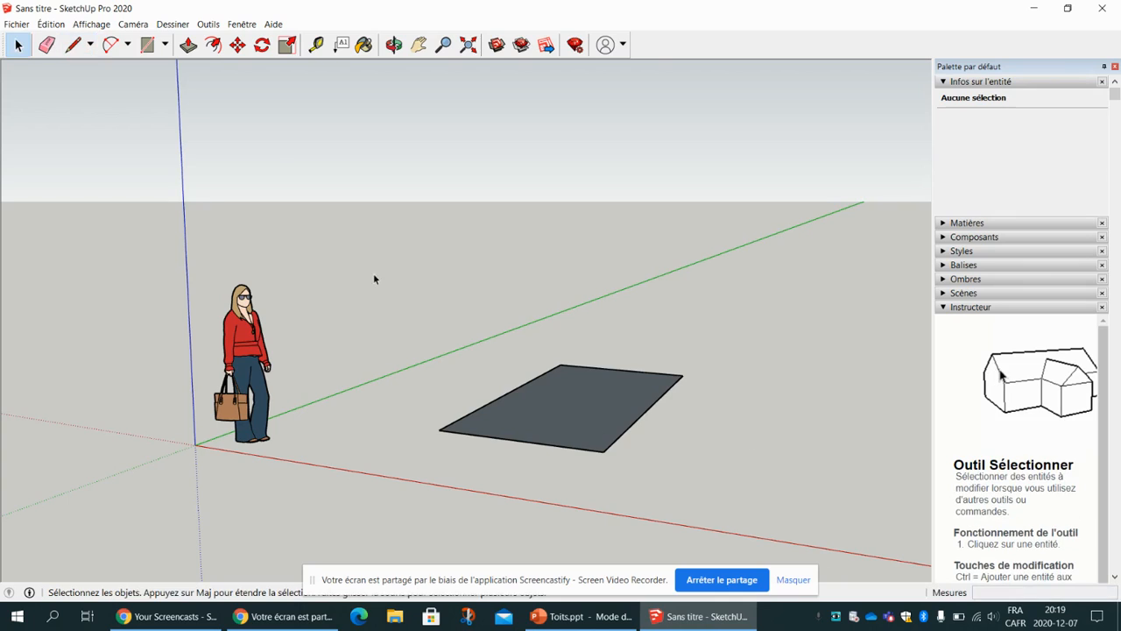
# Draw a 2' by 2' square face with the Line tool beside the near corner of the large face, along the red and green axes.
pyautogui.click(73, 43)
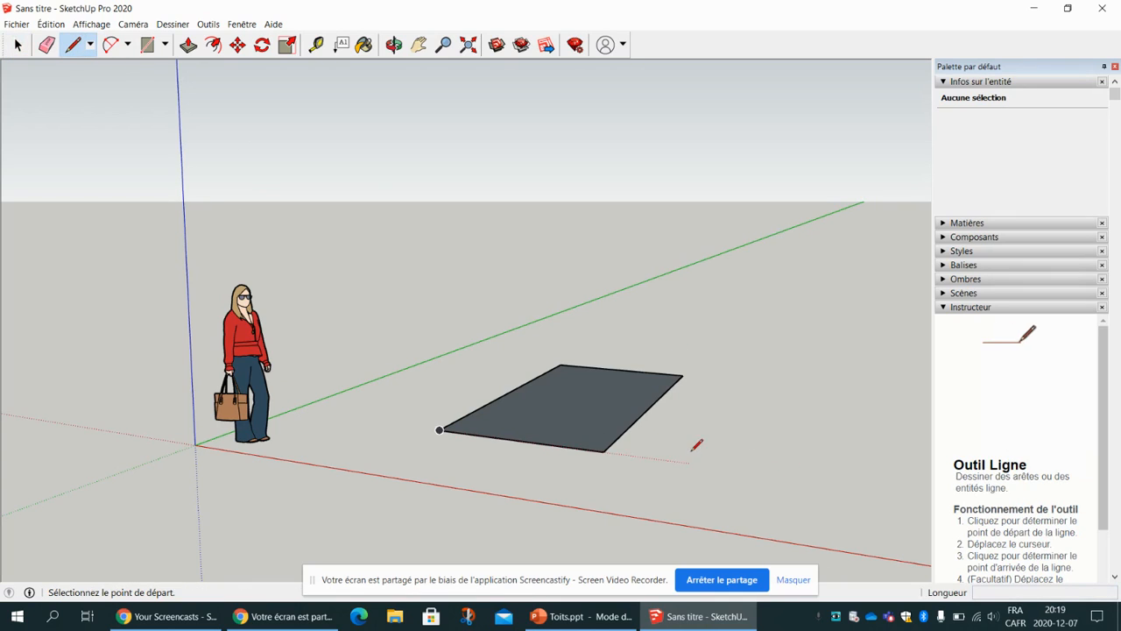
pyautogui.click(673, 493)
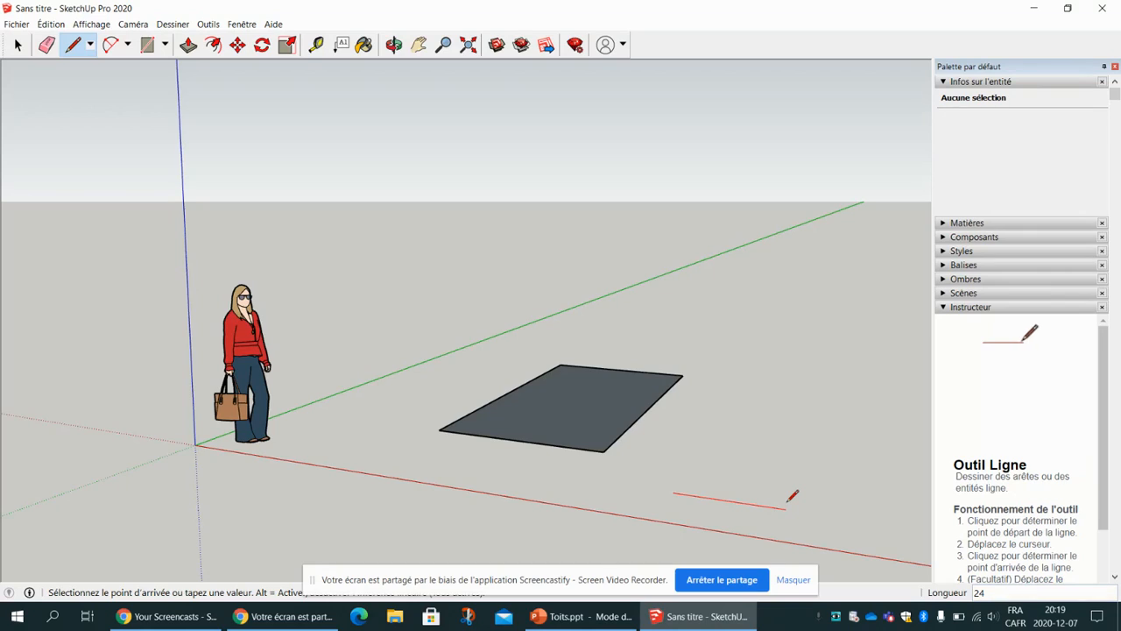
pyautogui.press('Return')
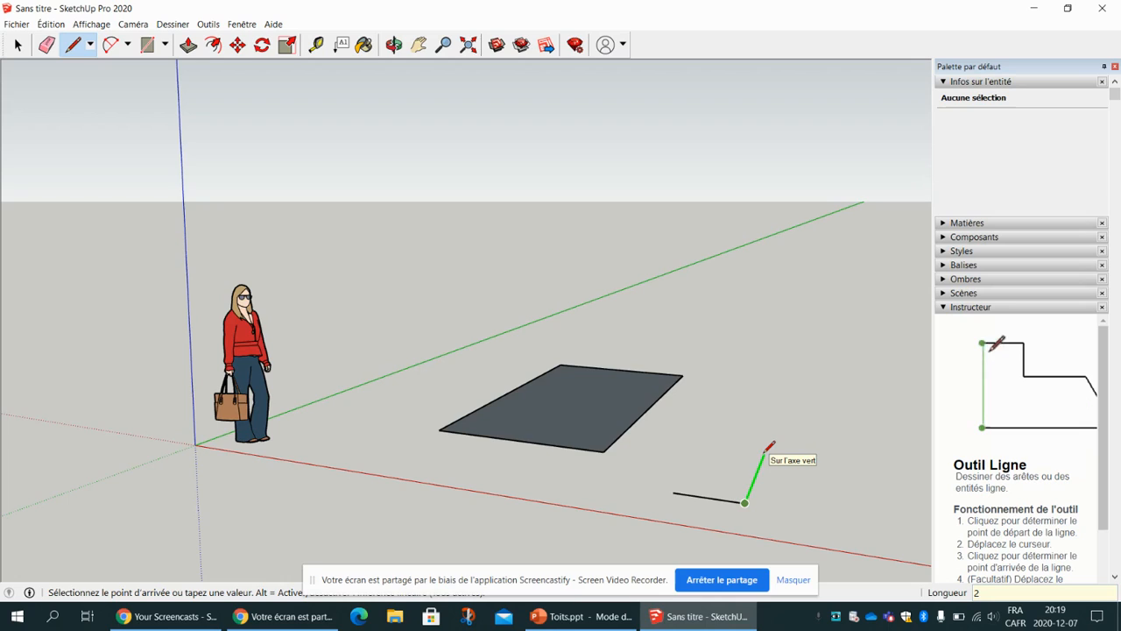
pyautogui.write("'")
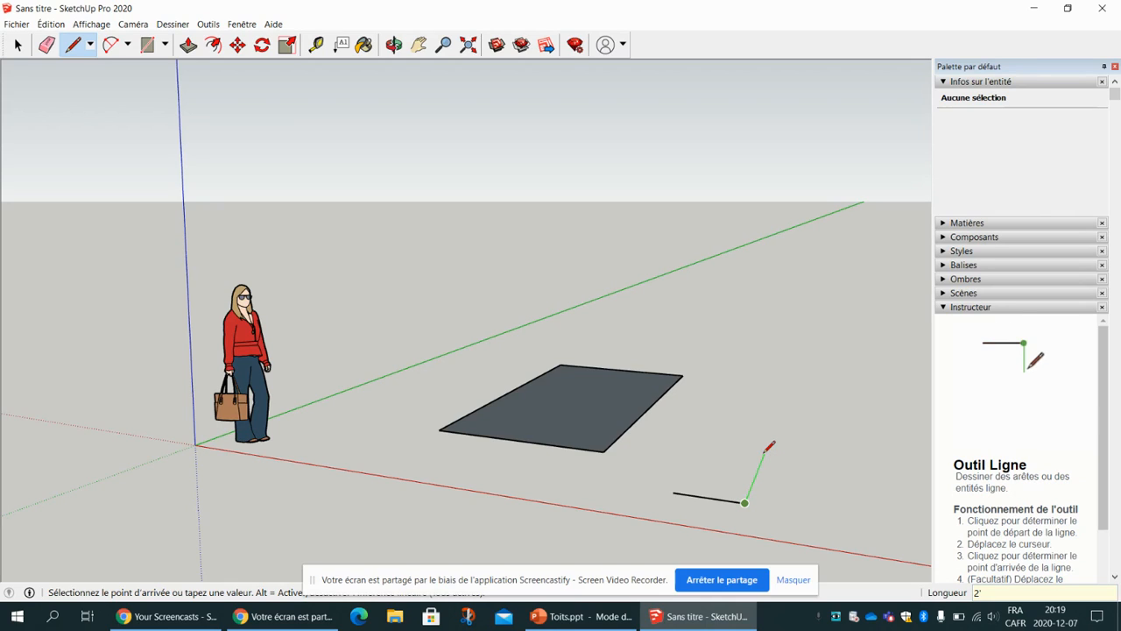
pyautogui.press('Return')
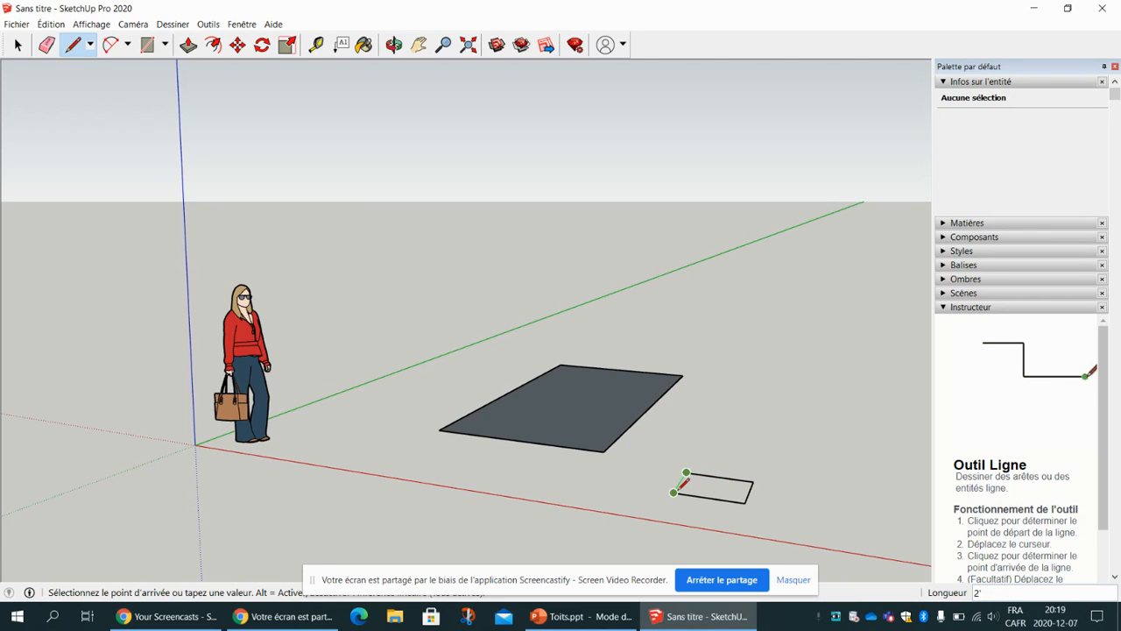
pyautogui.click(674, 491)
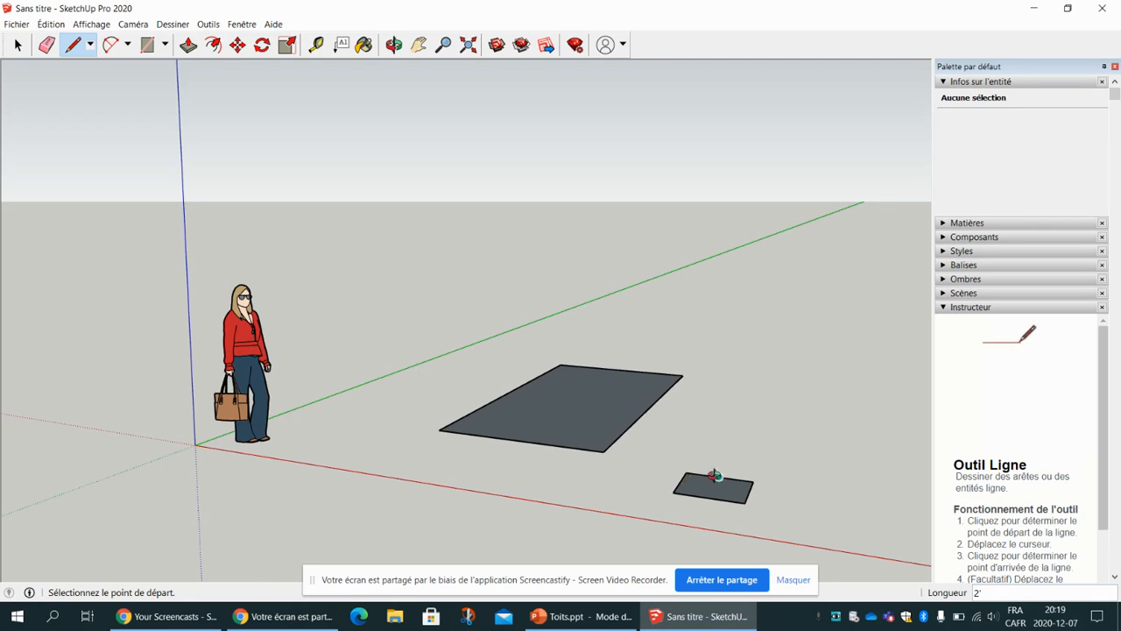
# Examine the large face and the small square from several angles and distances.
pyautogui.moveTo(715, 475); pyautogui.dragTo(653, 526, button='middle')
pyautogui.scroll(-6, 616, 420)
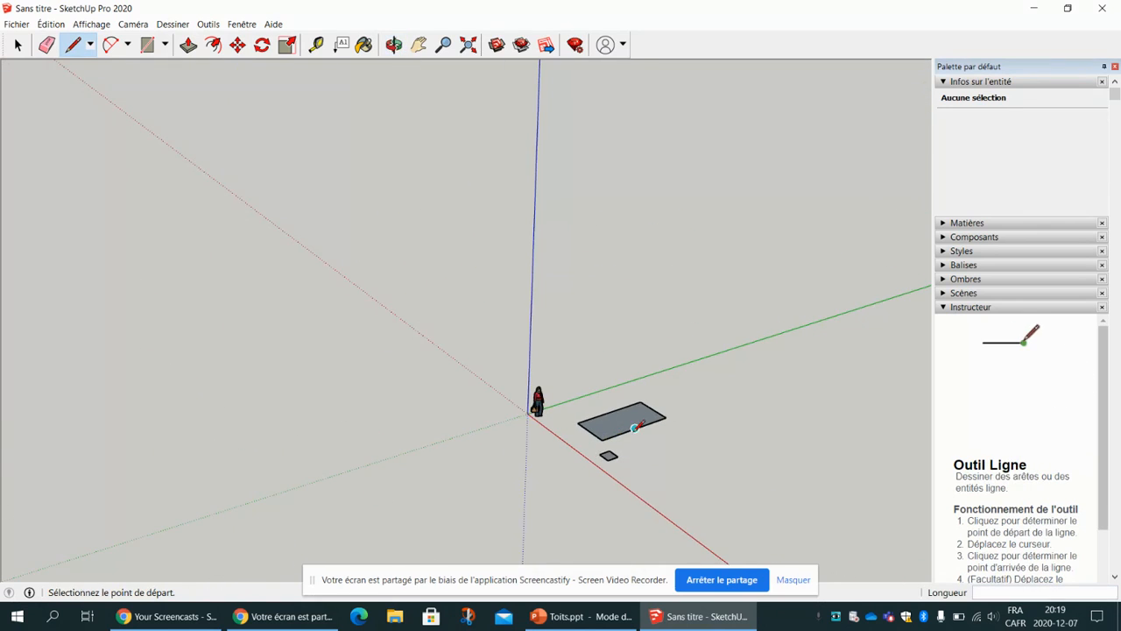
pyautogui.moveTo(634, 429); pyautogui.dragTo(463, 548, button='middle')
pyautogui.scroll(1, 549, 514)
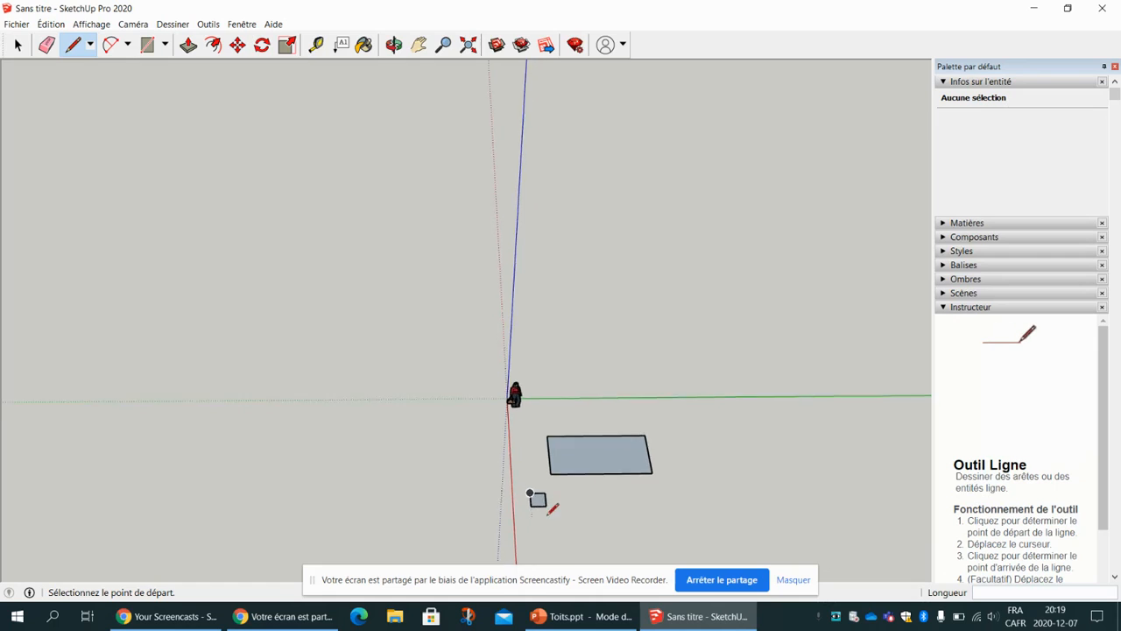
pyautogui.scroll(5, 549, 513)
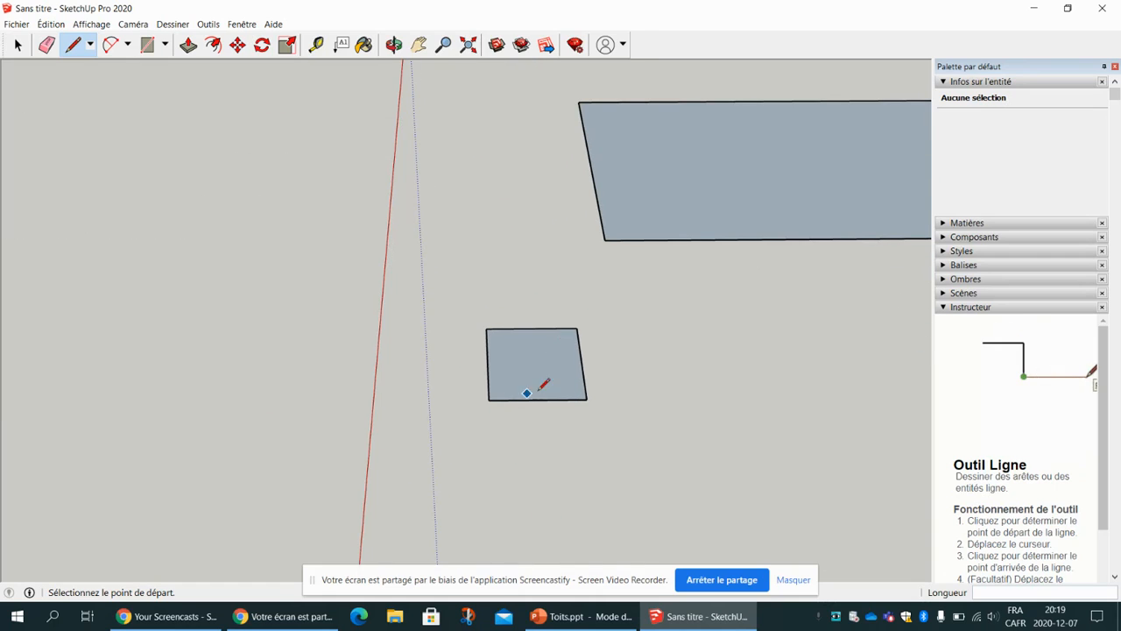
pyautogui.scroll(-4, 614, 306)
pyautogui.moveTo(580, 324); pyautogui.dragTo(701, 145, button='middle')
pyautogui.scroll(5, 613, 157)
pyautogui.scroll(2, 526, 241)
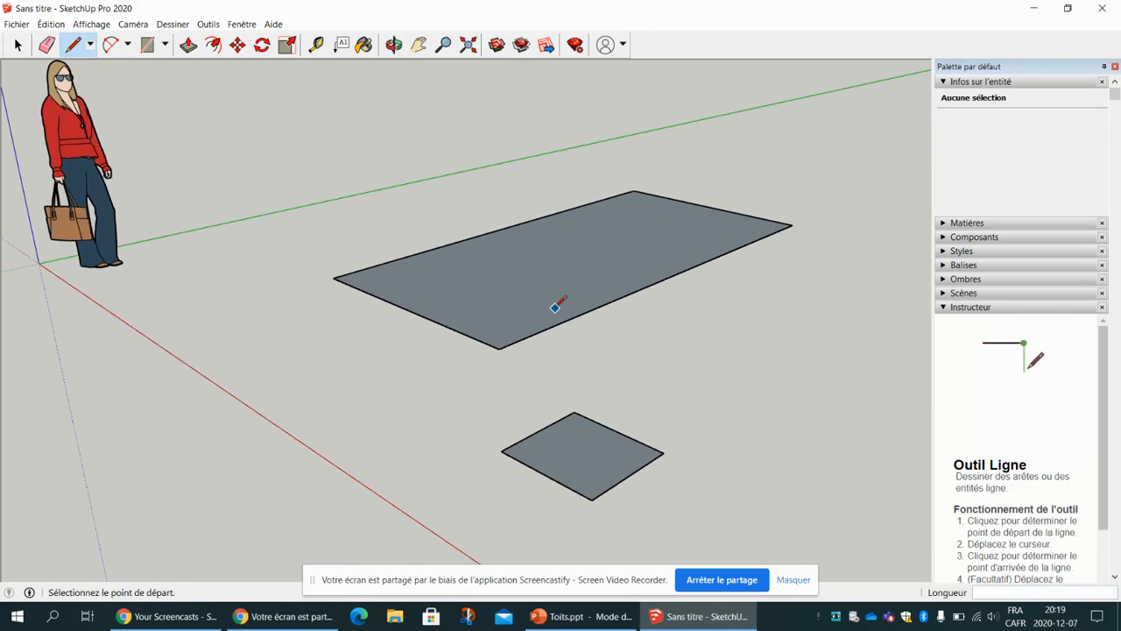
pyautogui.moveTo(525, 338); pyautogui.dragTo(746, 350, button='middle')
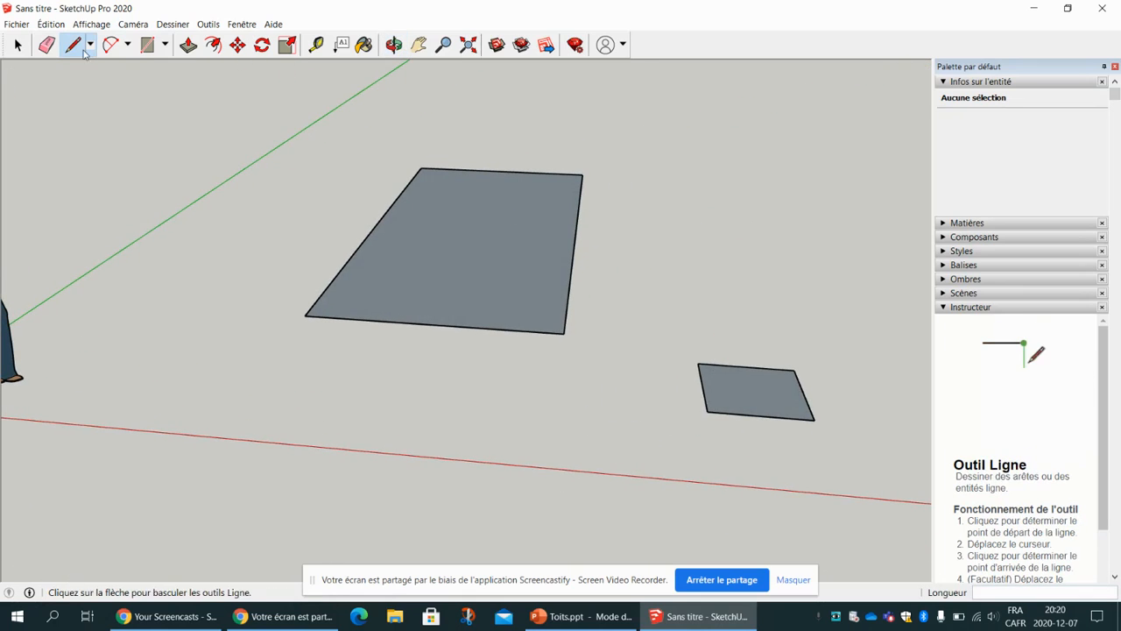
# Select single edges of the large face, select the face together with its bounding edges, and clear the selection.
pyautogui.click(18, 44)
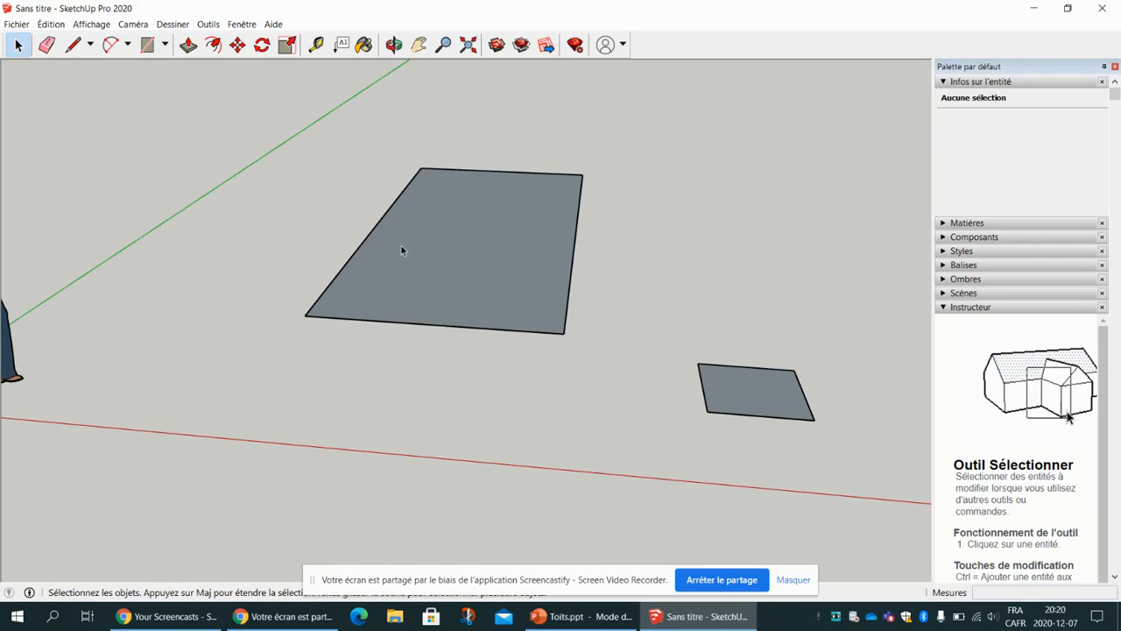
pyautogui.click(367, 245)
pyautogui.click(403, 324)
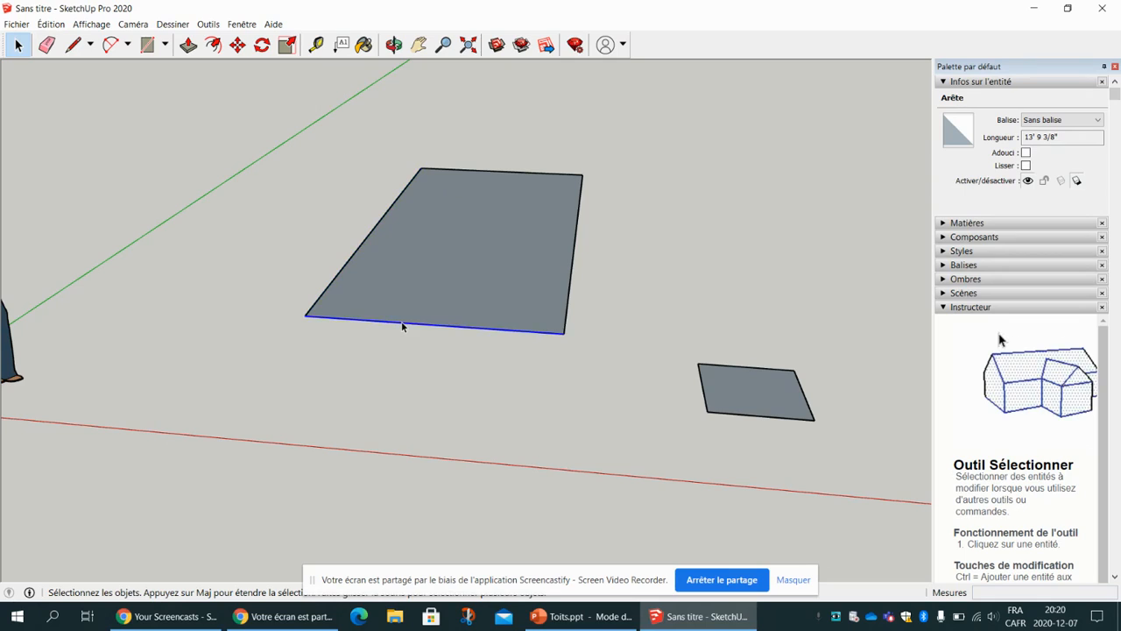
pyautogui.click(576, 249)
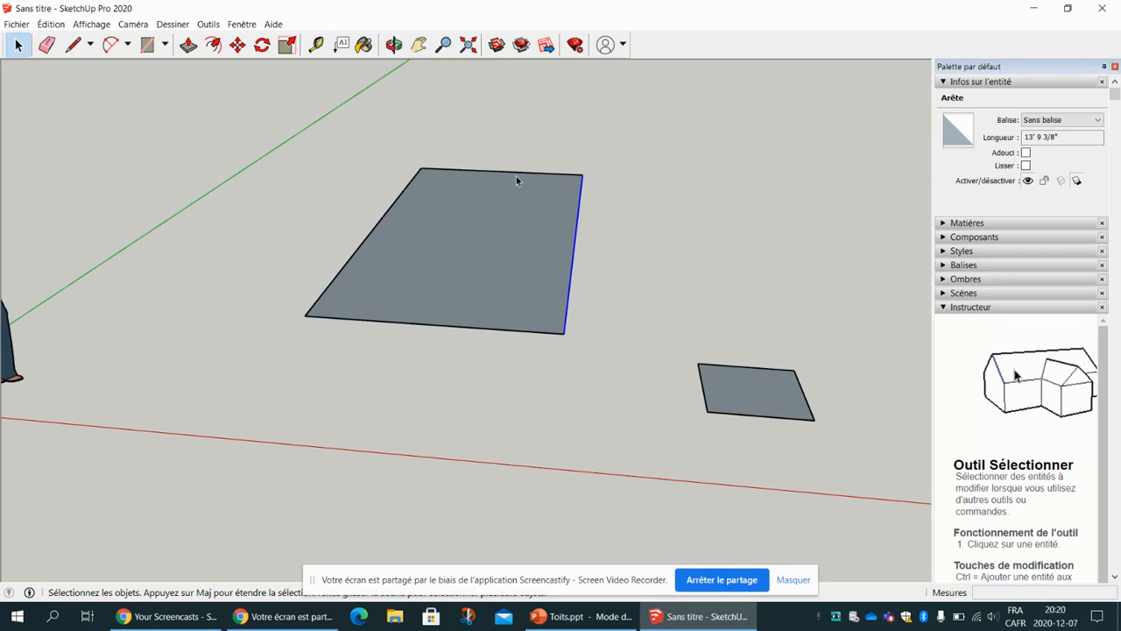
pyautogui.click(516, 178)
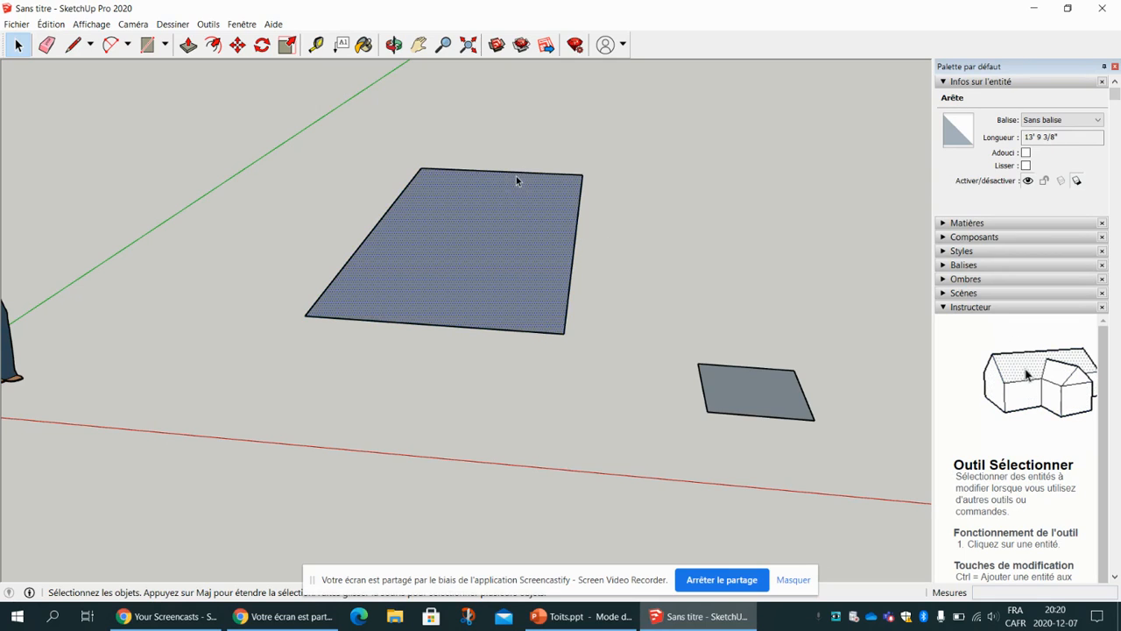
pyautogui.doubleClick(481, 253)
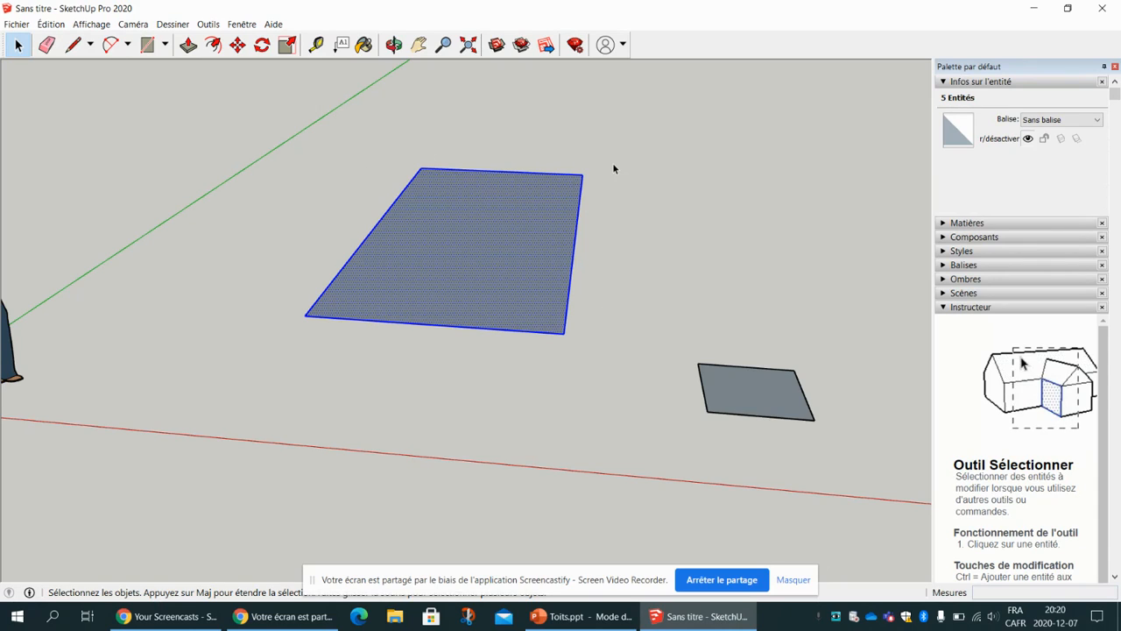
pyautogui.click(279, 340)
# Select only the near edge of the large face with a window selection that fully encloses it, and repeat after clearing.
pyautogui.moveTo(159, 370); pyautogui.dragTo(101, 399)
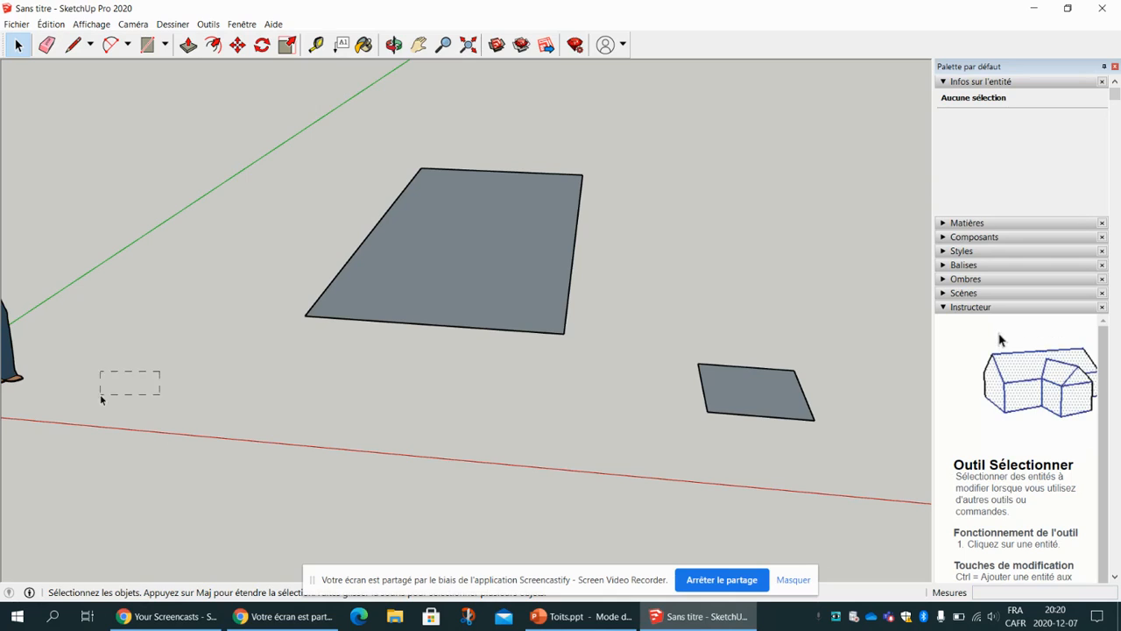
pyautogui.moveTo(262, 368); pyautogui.dragTo(499, 260)
pyautogui.moveTo(210, 398); pyautogui.dragTo(467, 272)
pyautogui.moveTo(226, 413); pyautogui.dragTo(613, 292)
pyautogui.scroll(5, 408, 328)
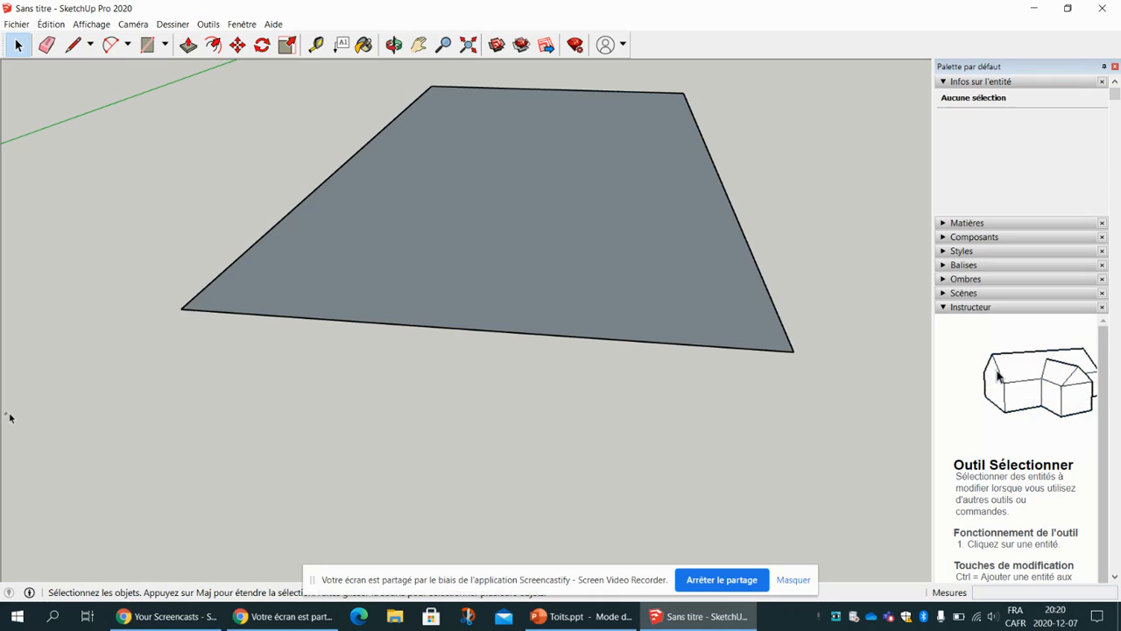
pyautogui.moveTo(48, 456); pyautogui.dragTo(859, 272)
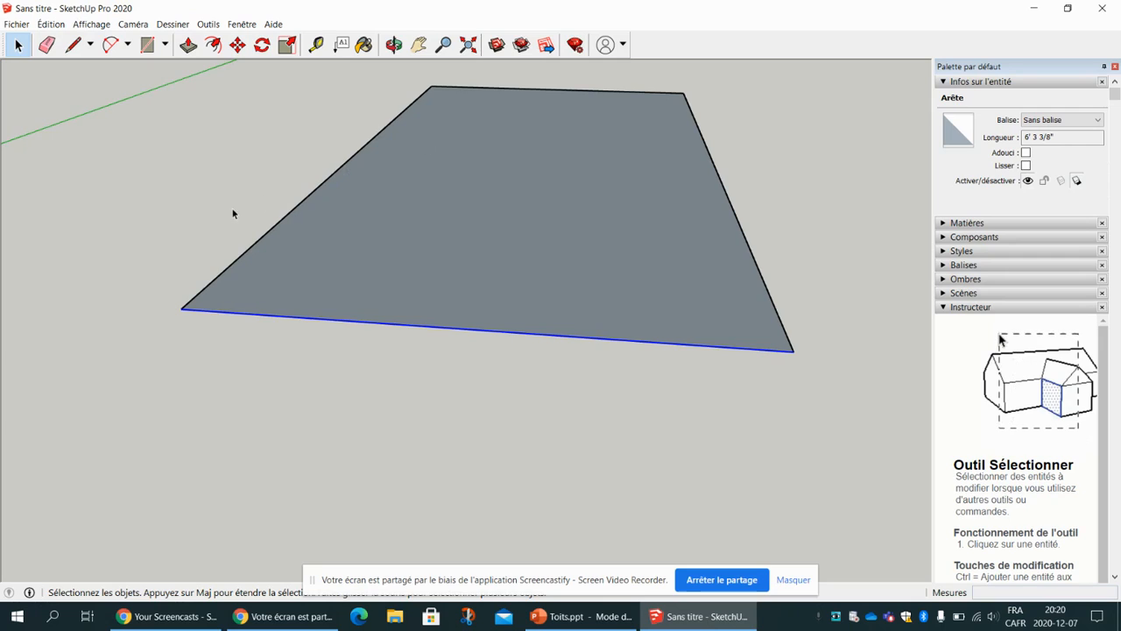
pyautogui.click(54, 475)
pyautogui.moveTo(44, 478); pyautogui.dragTo(786, 317)
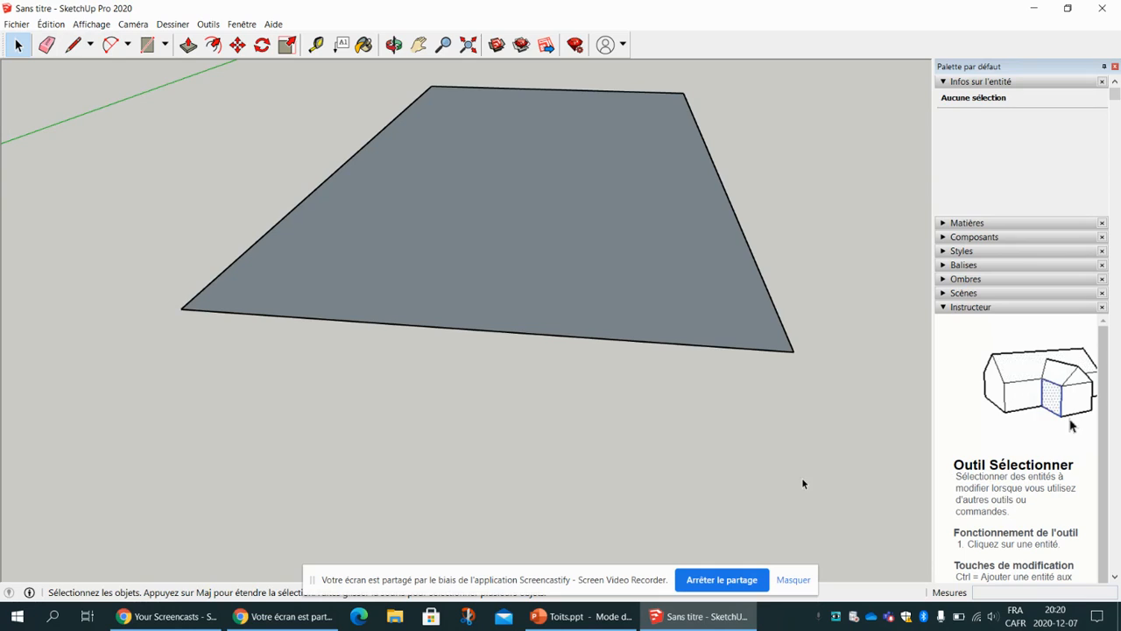
# Select the large face and the two edges meeting at its near corner with a crossing selection, and clear the selection.
pyautogui.moveTo(869, 447); pyautogui.dragTo(622, 357)
pyautogui.moveTo(719, 332); pyautogui.dragTo(717, 327)
pyautogui.moveTo(718, 322); pyautogui.dragTo(720, 321)
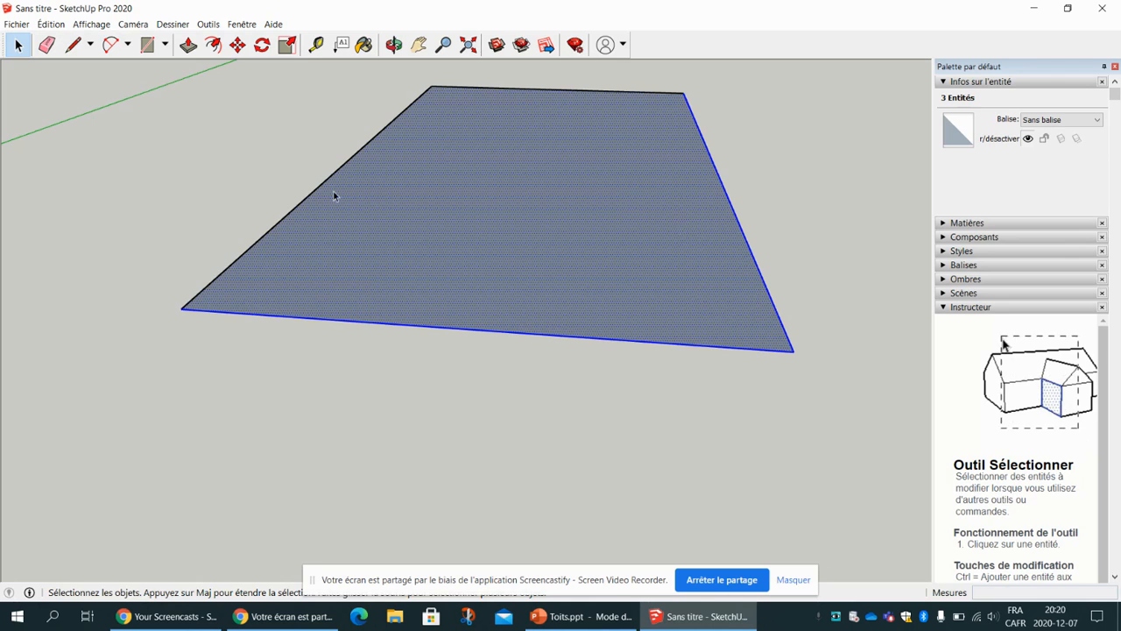
pyautogui.moveTo(333, 195); pyautogui.dragTo(461, 345, button='middle')
pyautogui.scroll(-5, 590, 382)
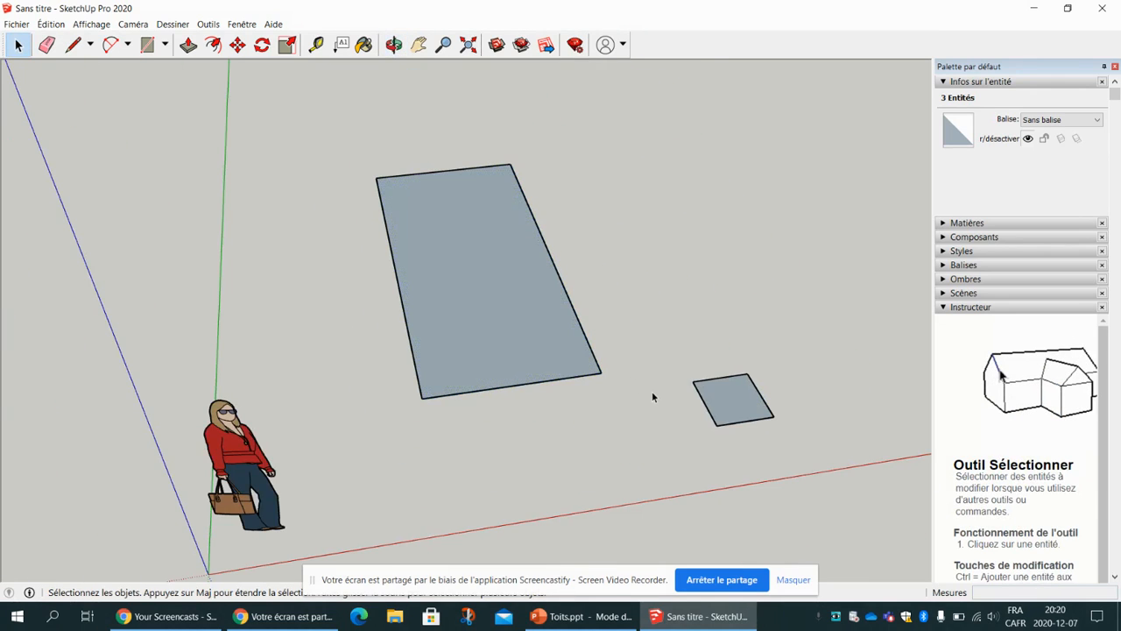
pyautogui.moveTo(652, 391); pyautogui.dragTo(547, 334)
pyautogui.moveTo(604, 354); pyautogui.dragTo(542, 432, button='middle')
pyautogui.scroll(4, 612, 431)
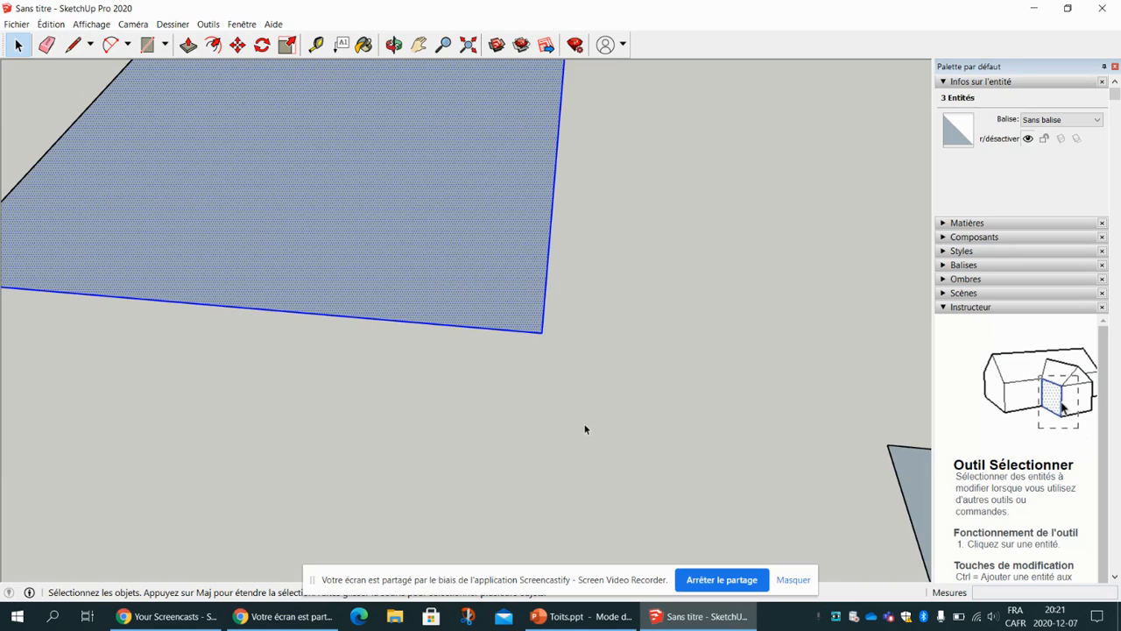
pyautogui.click(586, 428)
# Try erasing the large face's long edge nearest the green axis, and undo the erasure.
pyautogui.scroll(-4, 394, 302)
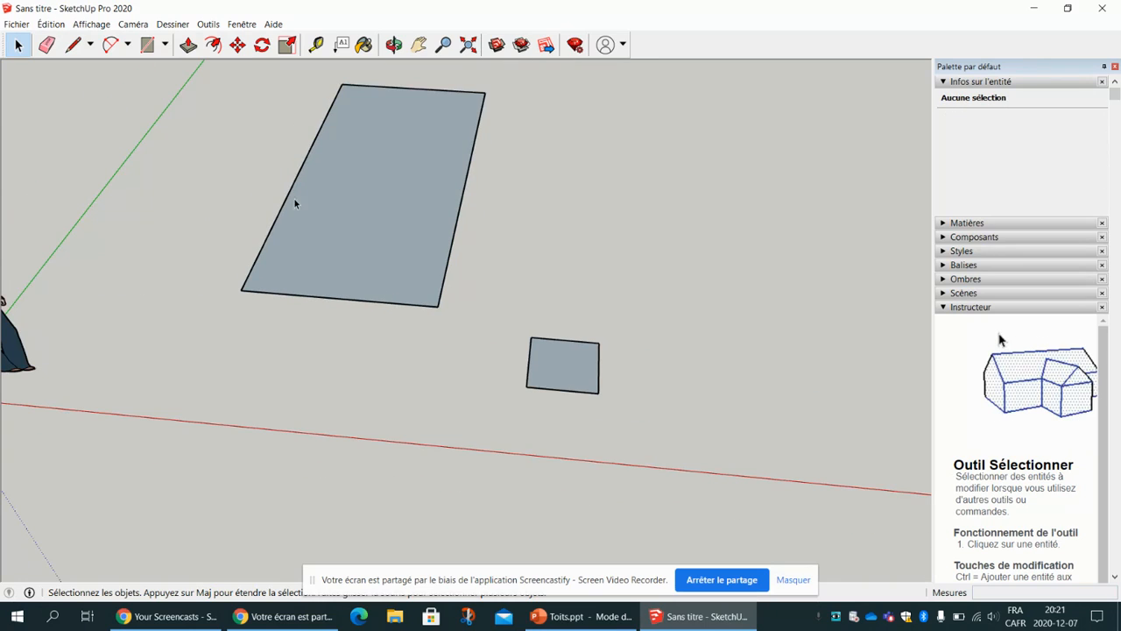
pyautogui.scroll(1, 191, 185)
pyautogui.click(47, 44)
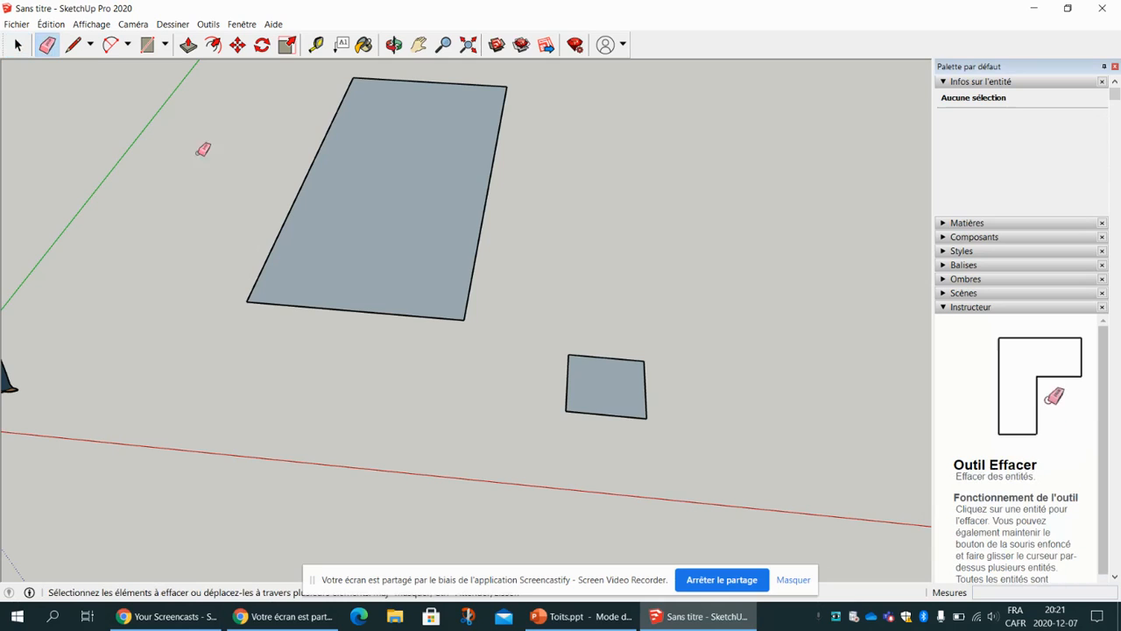
pyautogui.rightClick(374, 235)
pyautogui.click(451, 244)
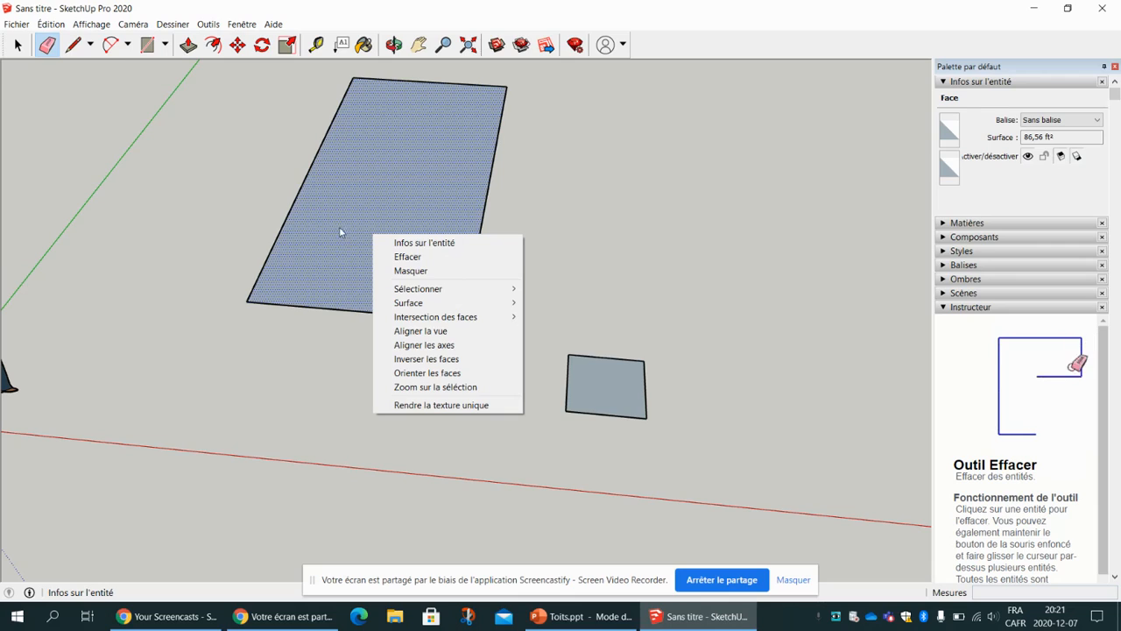
pyautogui.rightClick(292, 212)
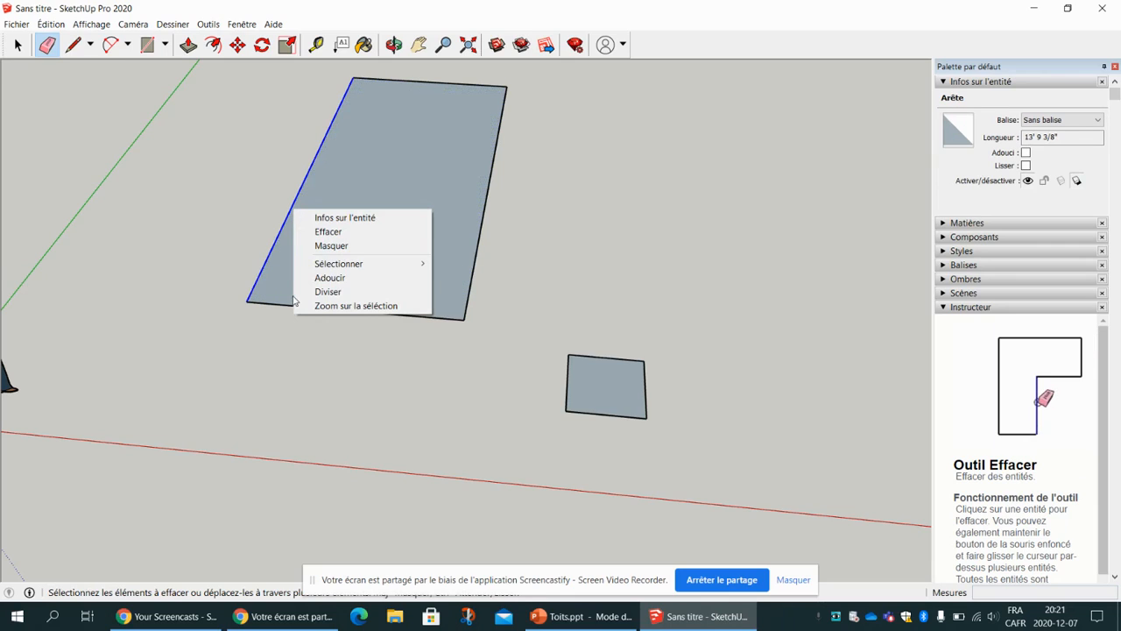
pyautogui.click(341, 233)
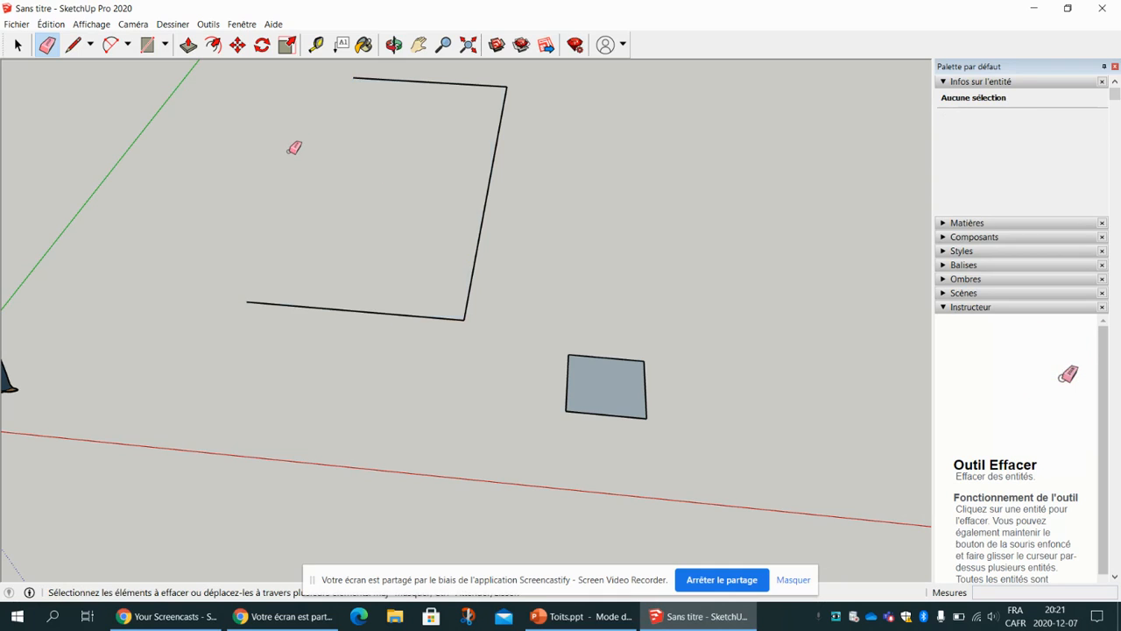
pyautogui.hotkey('ctrl', 'z')
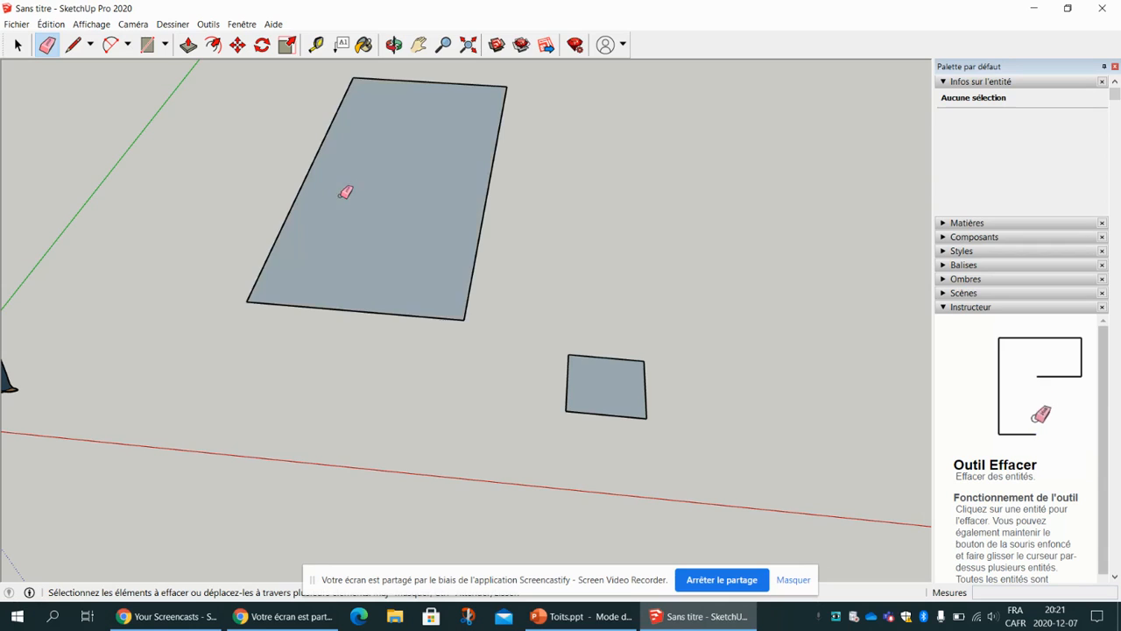
# Erase only the surface of the large face, keeping its four bounding edges.
pyautogui.scroll(2, 208, 233)
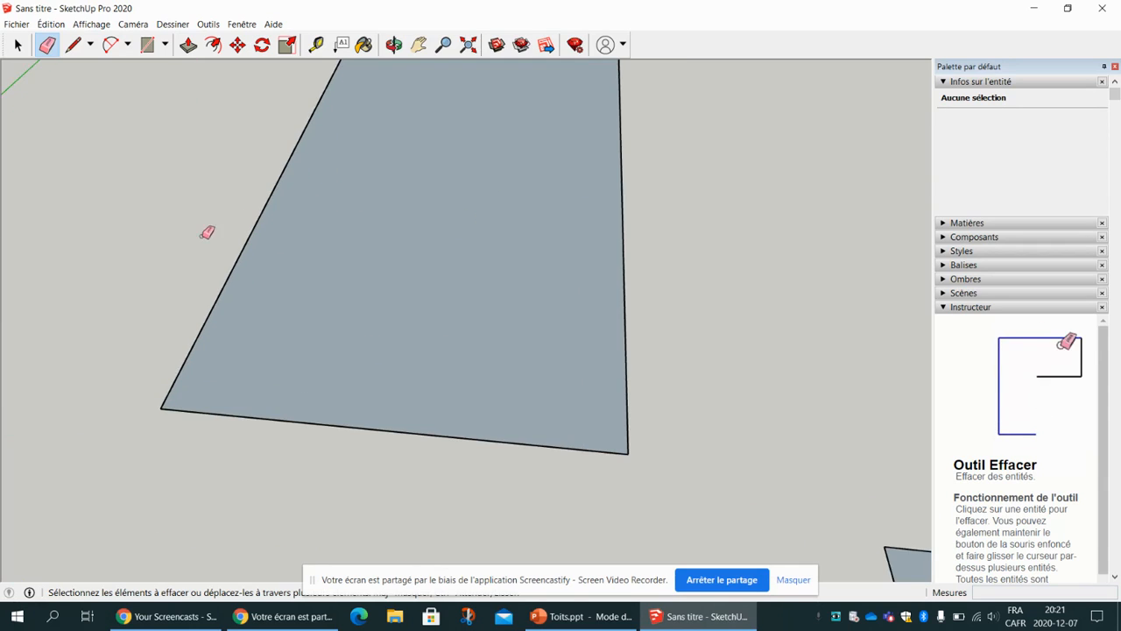
pyautogui.scroll(-4, 218, 328)
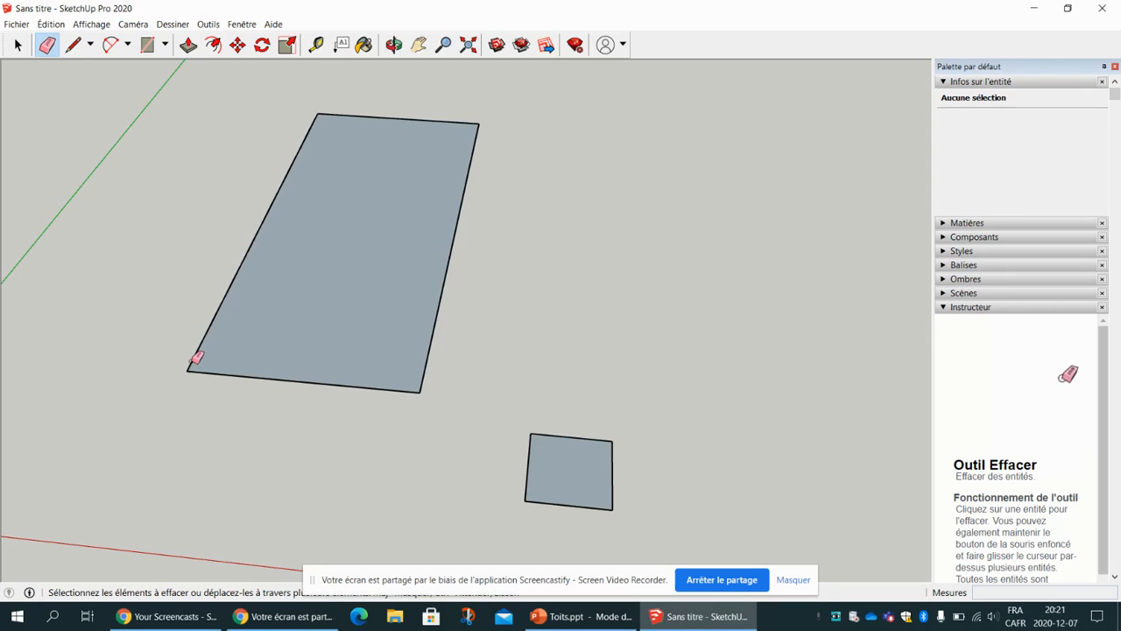
pyautogui.scroll(-1, 225, 354)
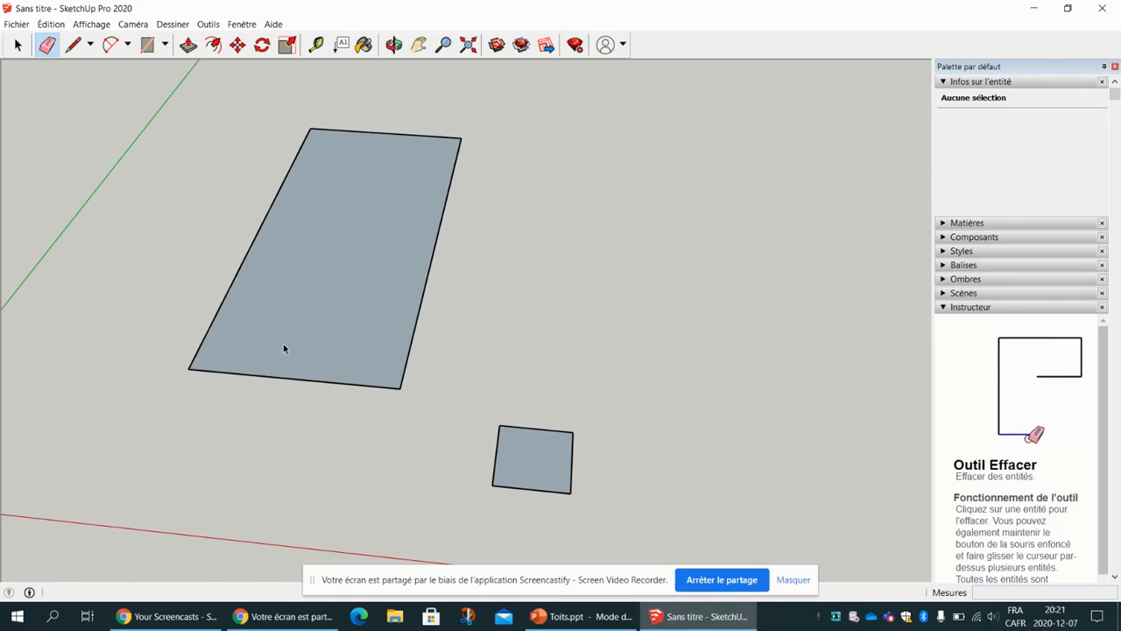
pyautogui.press('space')
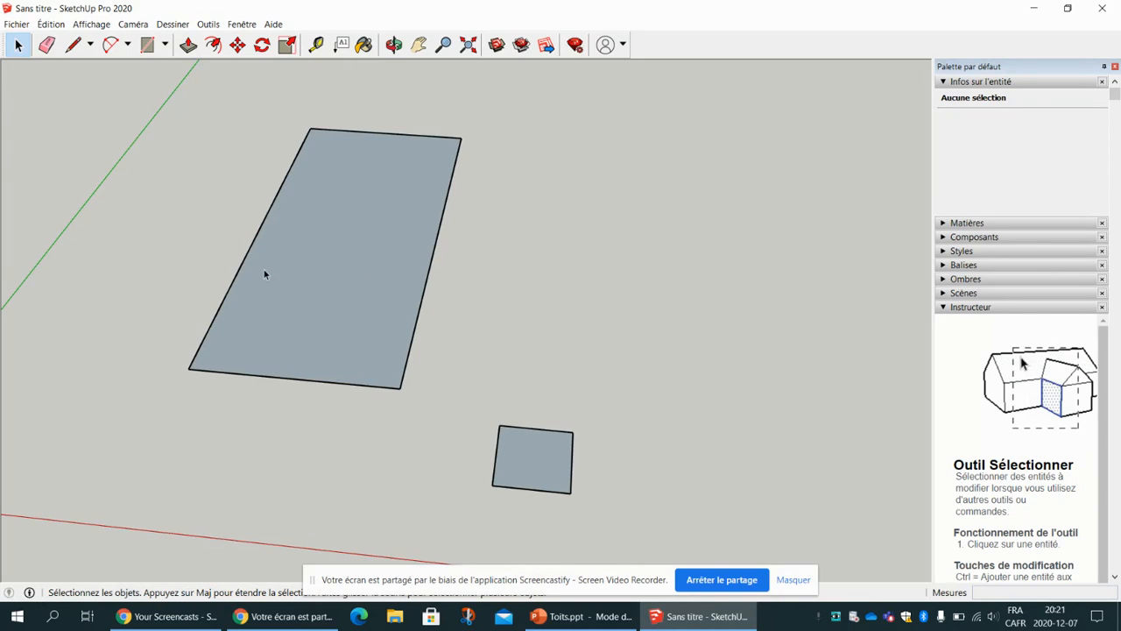
pyautogui.click(303, 286)
pyautogui.rightClick(337, 288)
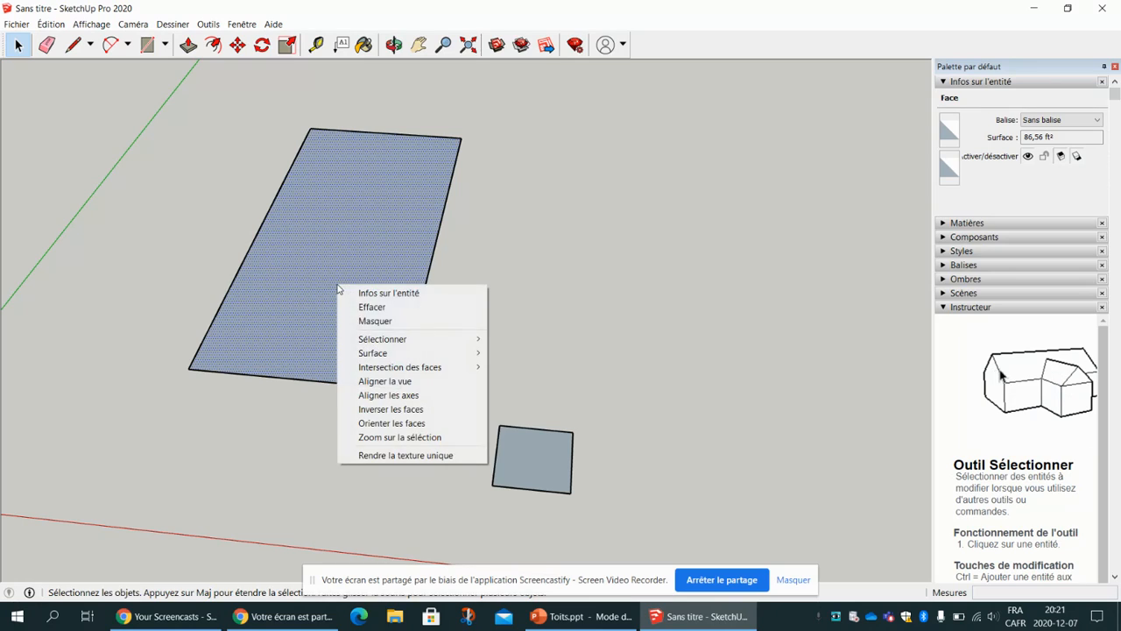
pyautogui.click(368, 307)
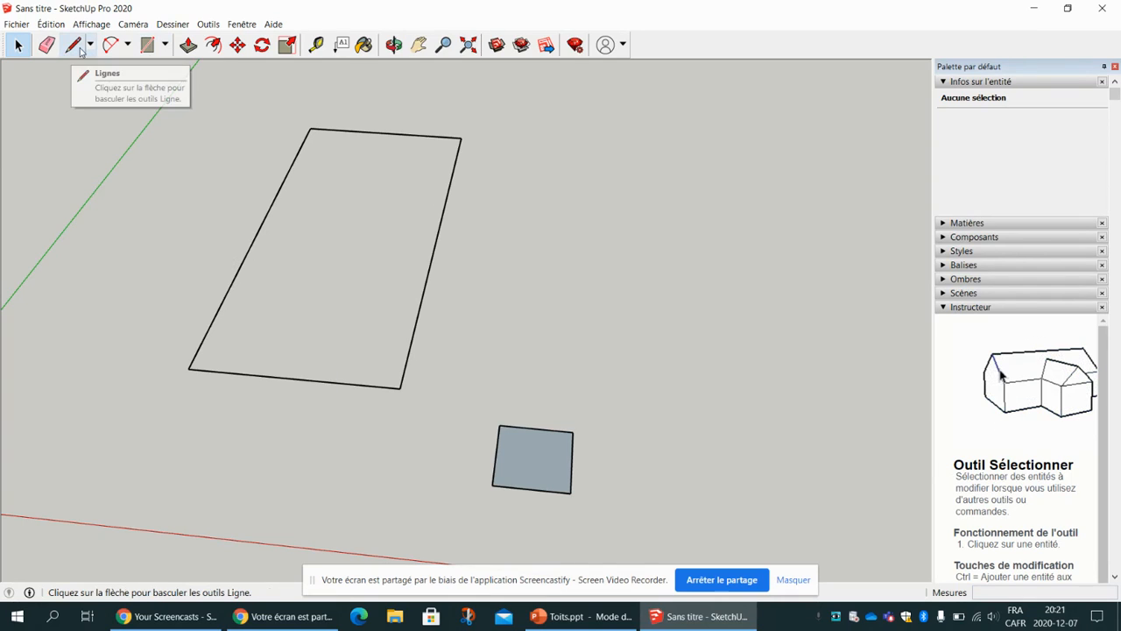
# Draw a rectangle with dimensions 24;36 flat on the ground, behind the small square and beside the large outline.
pyautogui.click(147, 44)
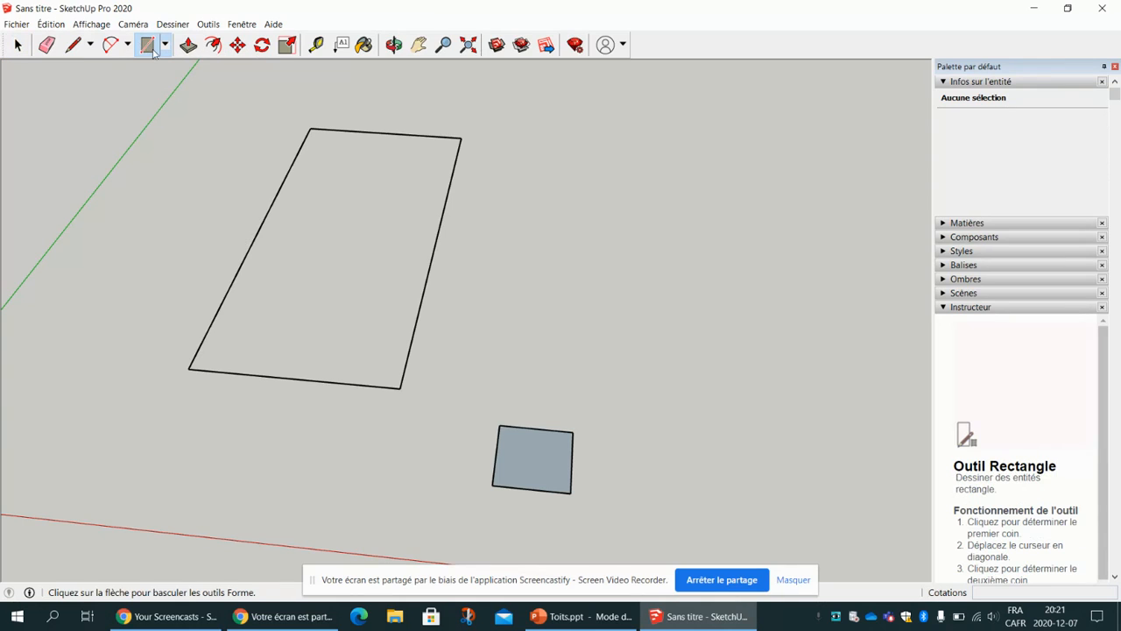
pyautogui.click(523, 281)
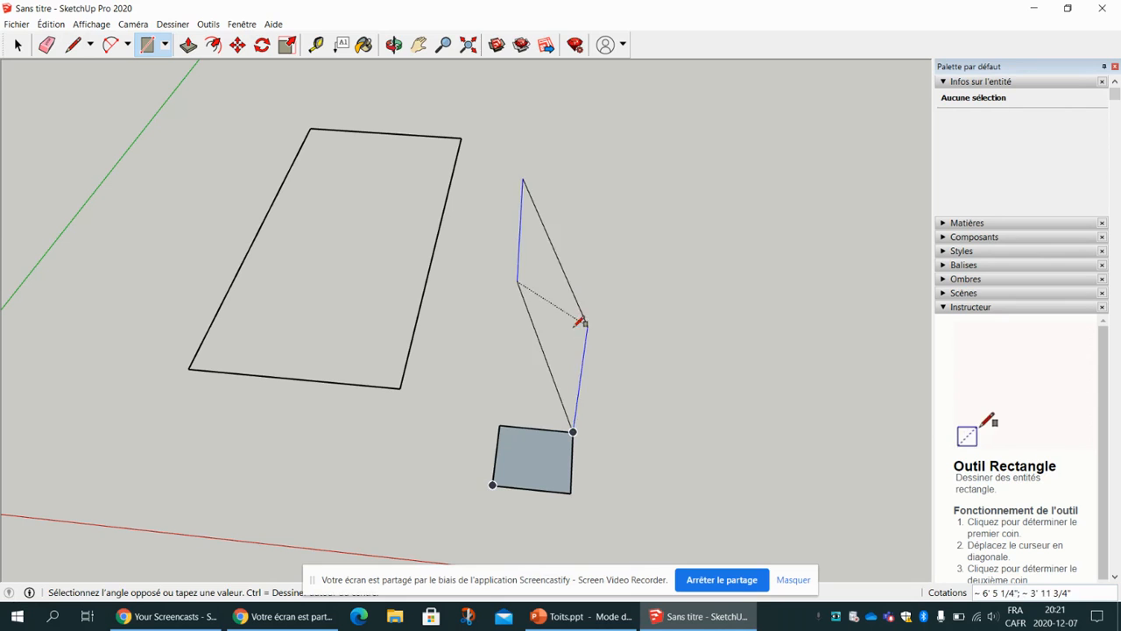
pyautogui.press('o')
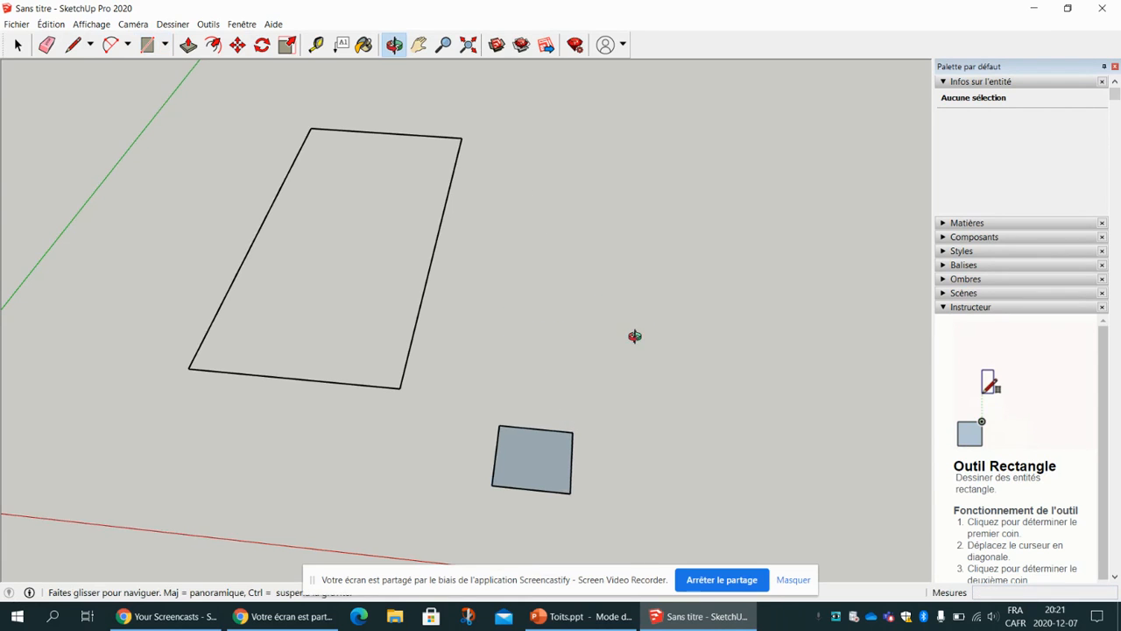
pyautogui.moveTo(633, 333); pyautogui.dragTo(502, 121)
pyautogui.moveTo(502, 121); pyautogui.dragTo(511, 138, button='middle')
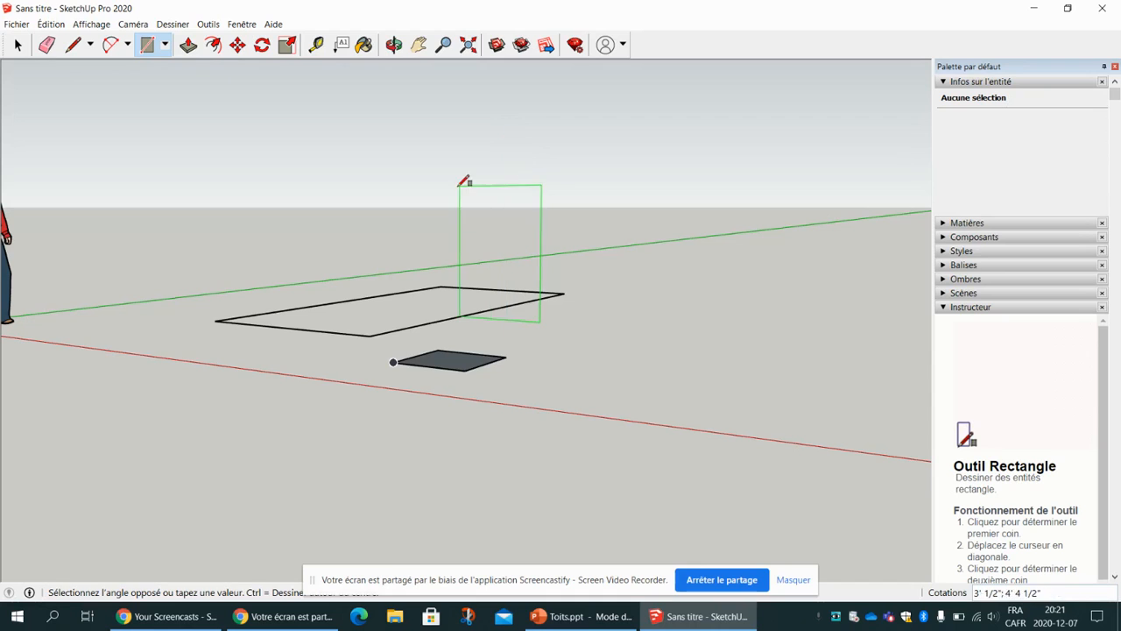
pyautogui.moveTo(571, 225); pyautogui.dragTo(646, 290, button='middle')
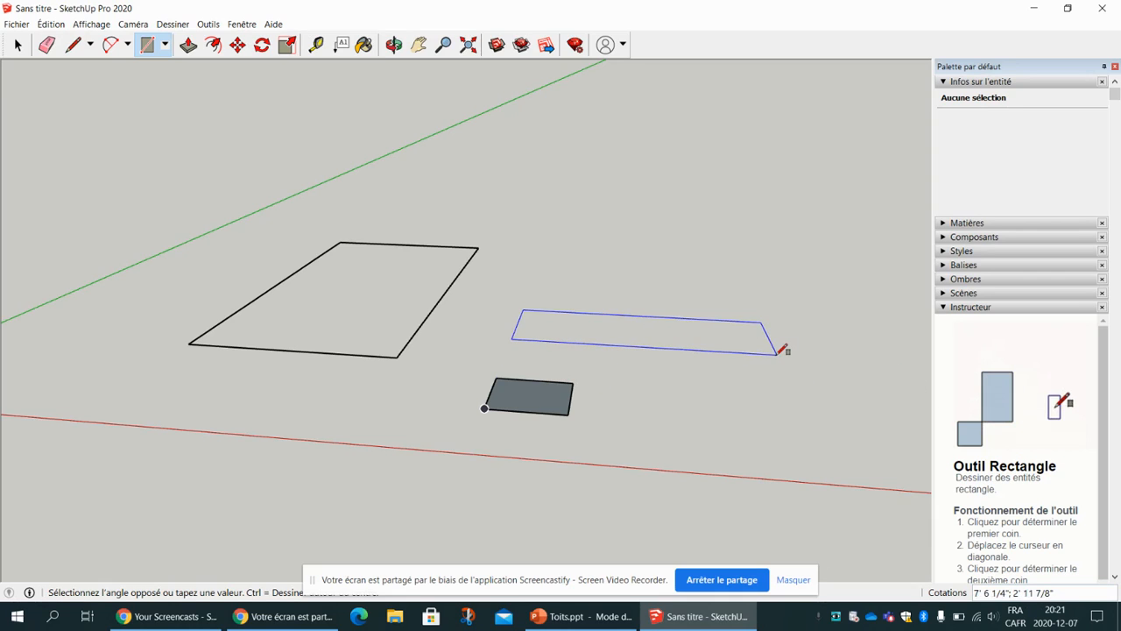
pyautogui.write('2')
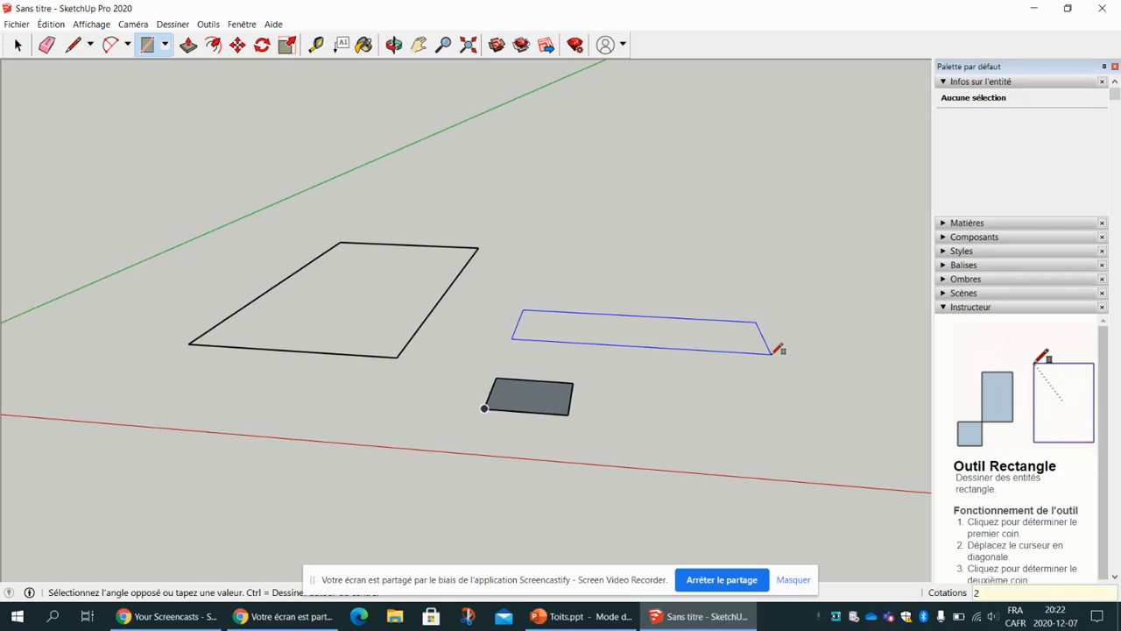
pyautogui.write('4')
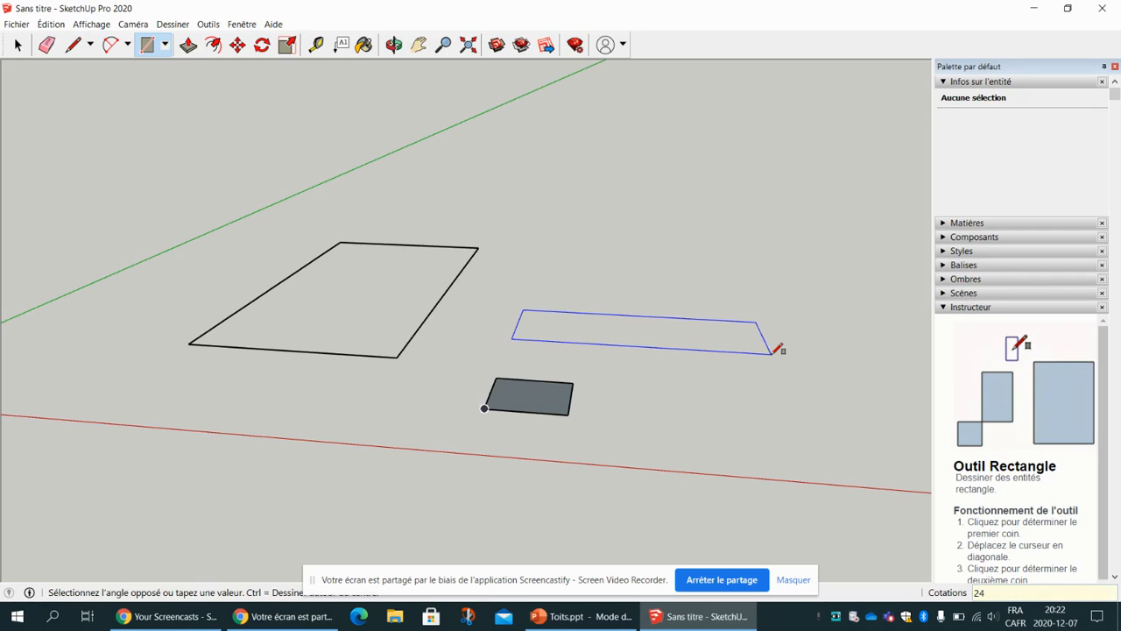
pyautogui.write(';36')
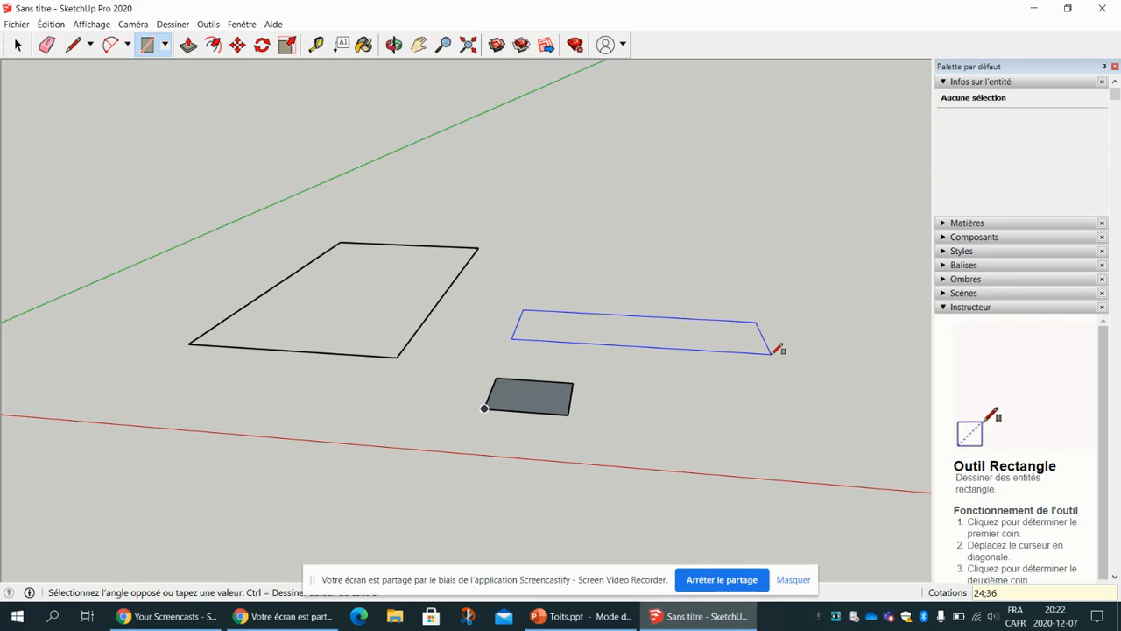
pyautogui.press('Return')
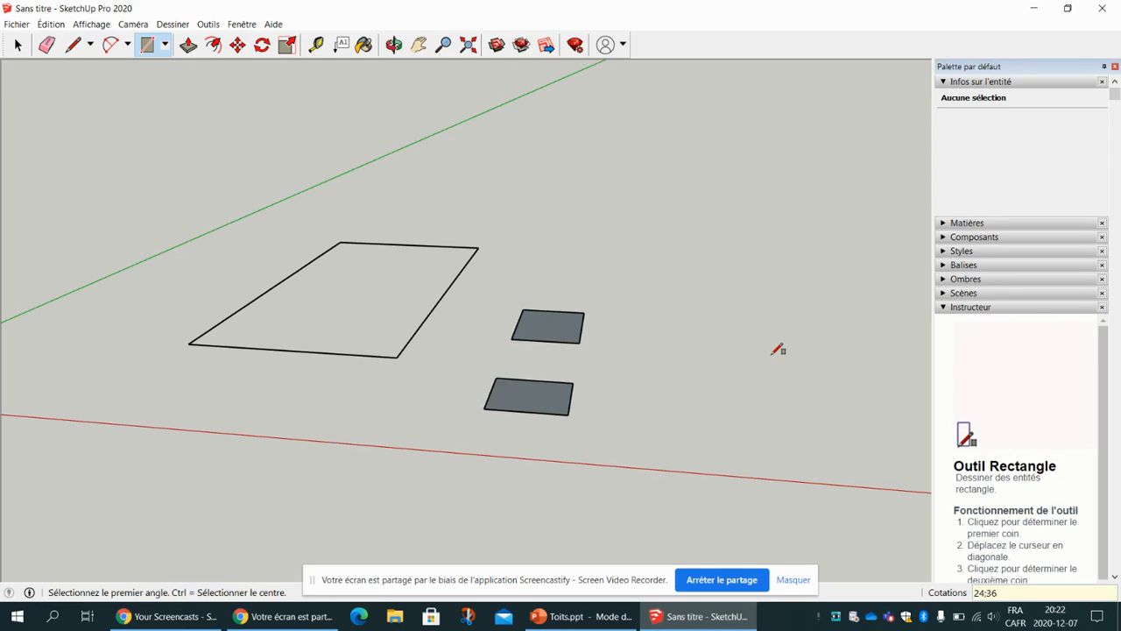
# View both small faces from higher up and show the available shape-drawing tools.
pyautogui.moveTo(555, 245); pyautogui.dragTo(490, 412, button='middle')
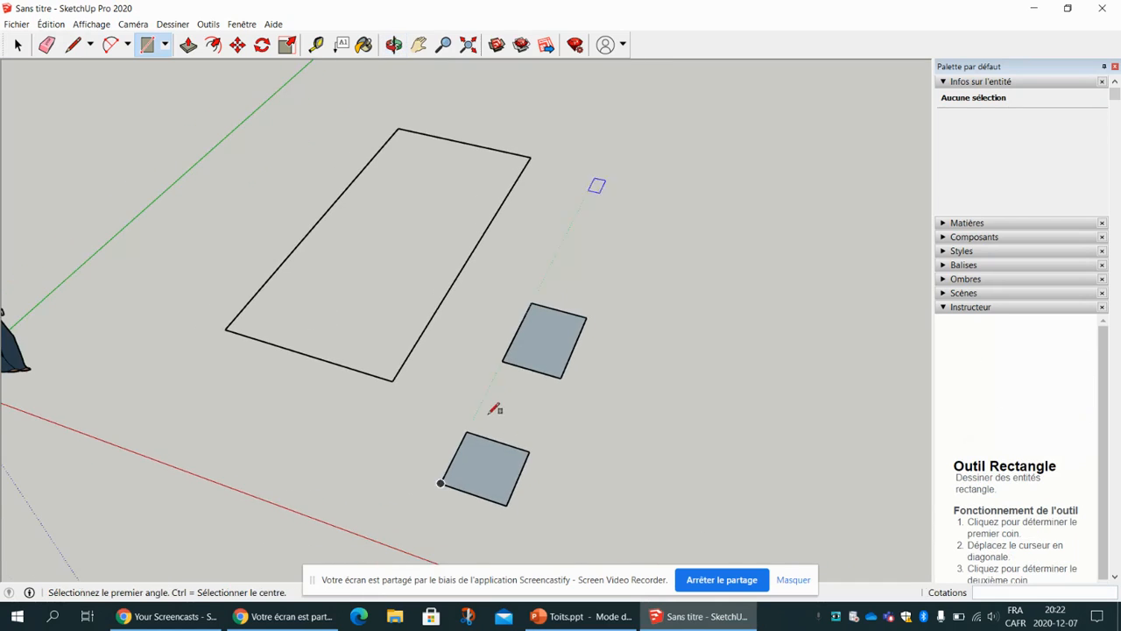
pyautogui.click(167, 48)
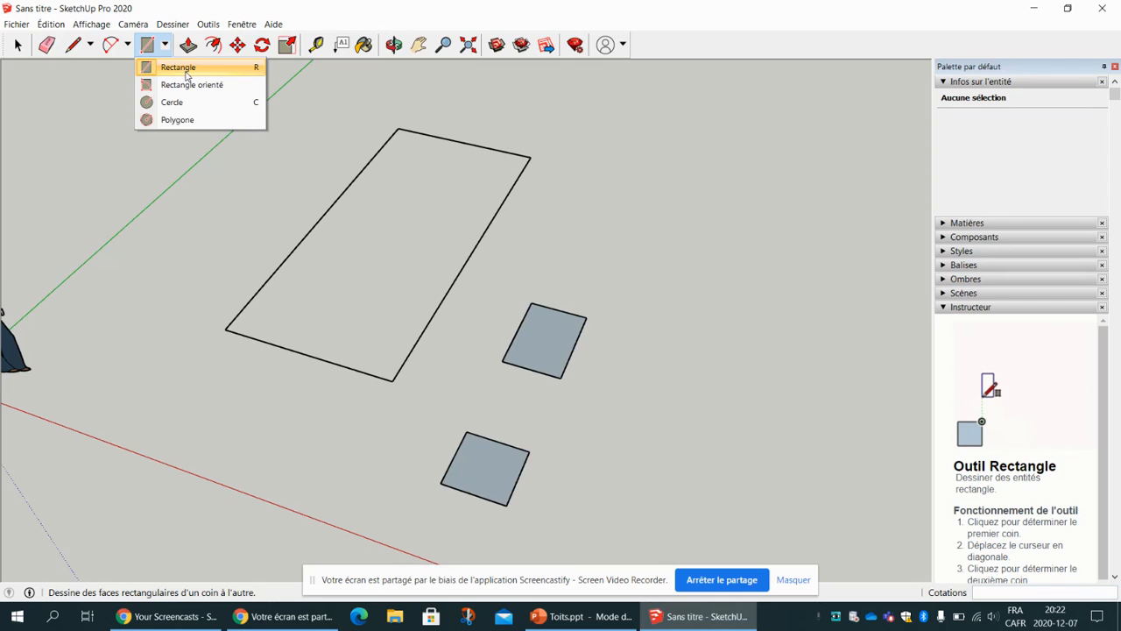